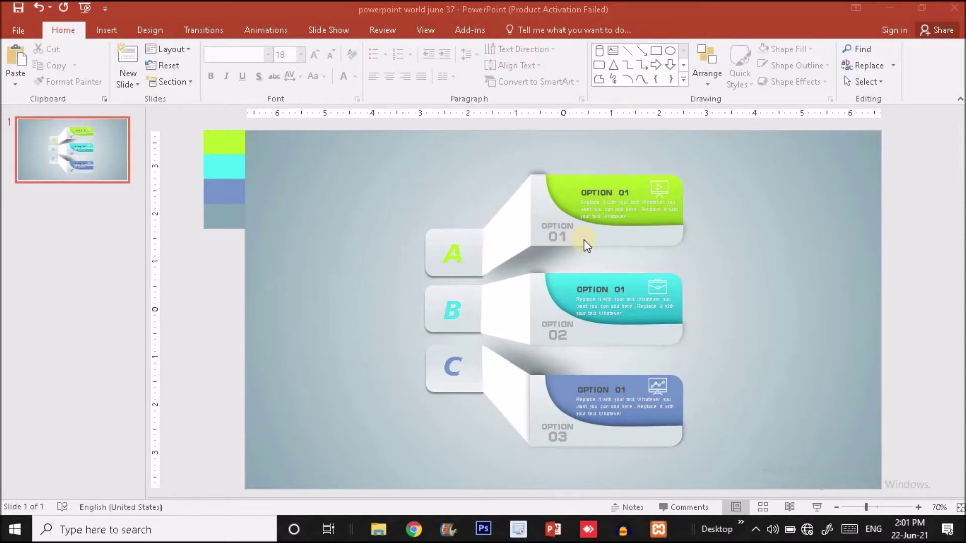
# Ungroup the whole infographic into separate shapes
pyautogui.click(529, 234)
pyautogui.rightClick(529, 233)
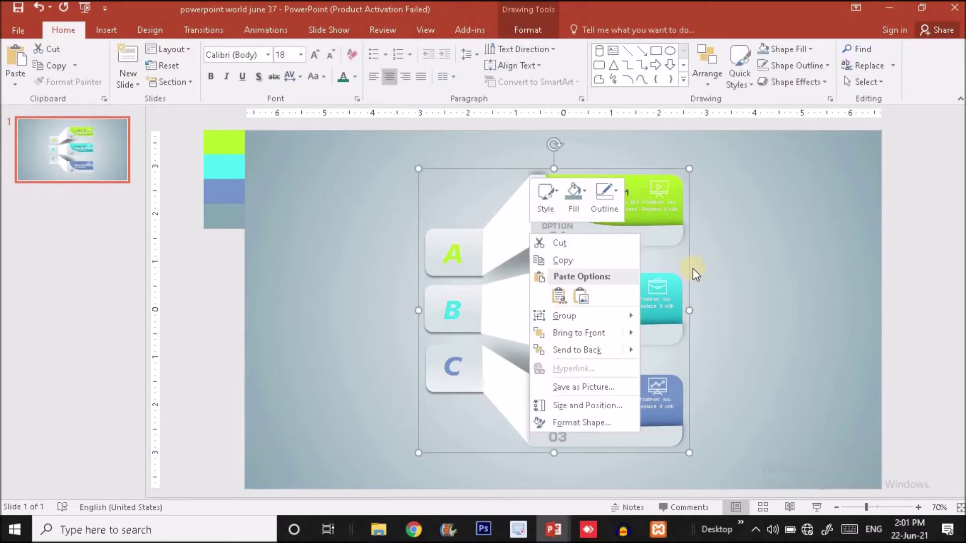
pyautogui.moveTo(641, 315)
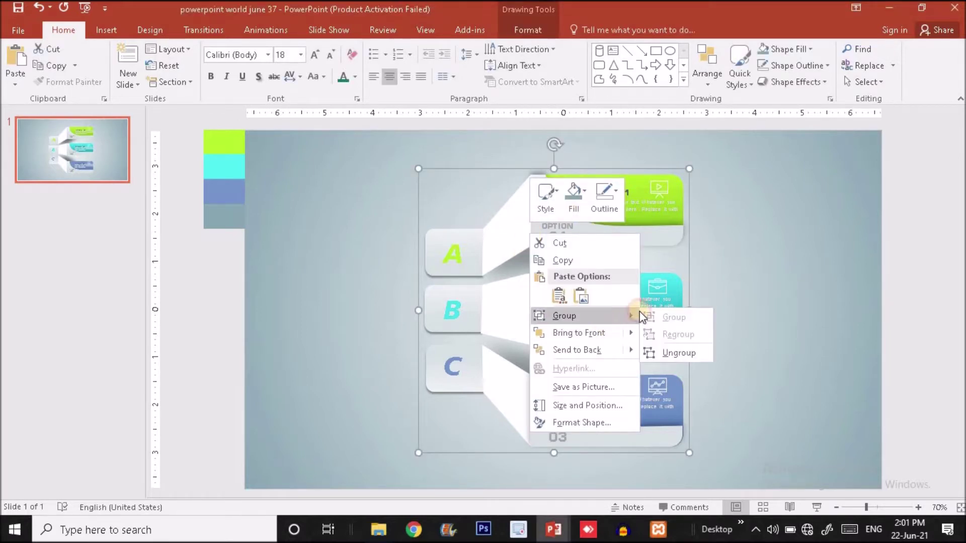
pyautogui.click(698, 357)
pyautogui.click(757, 310)
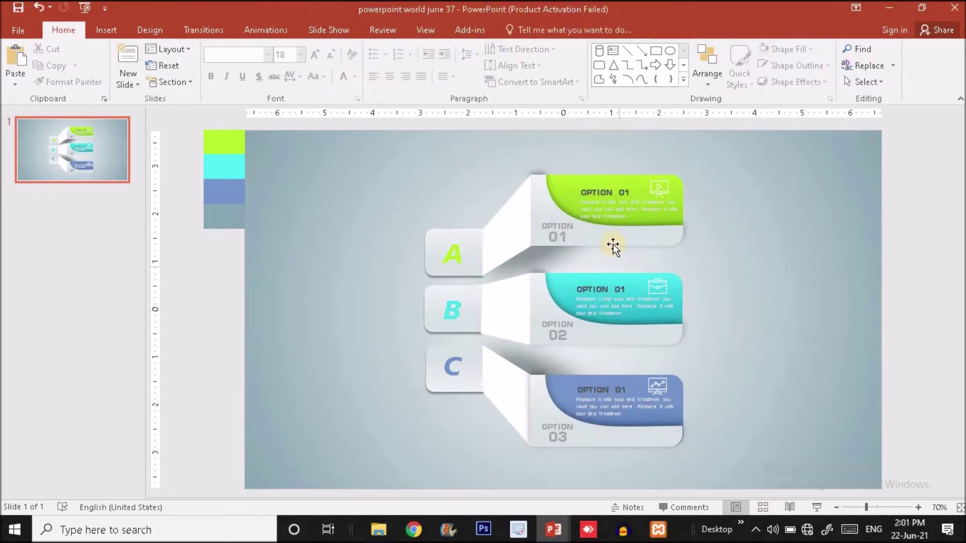
# Ungroup the Option 01 card into its component parts
pyautogui.click(613, 244)
pyautogui.rightClick(613, 242)
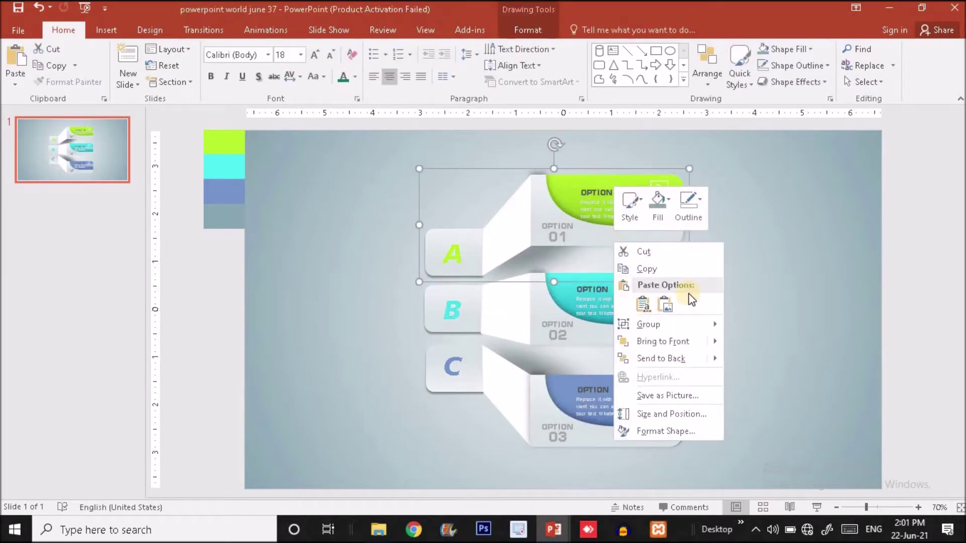
pyautogui.moveTo(679, 324)
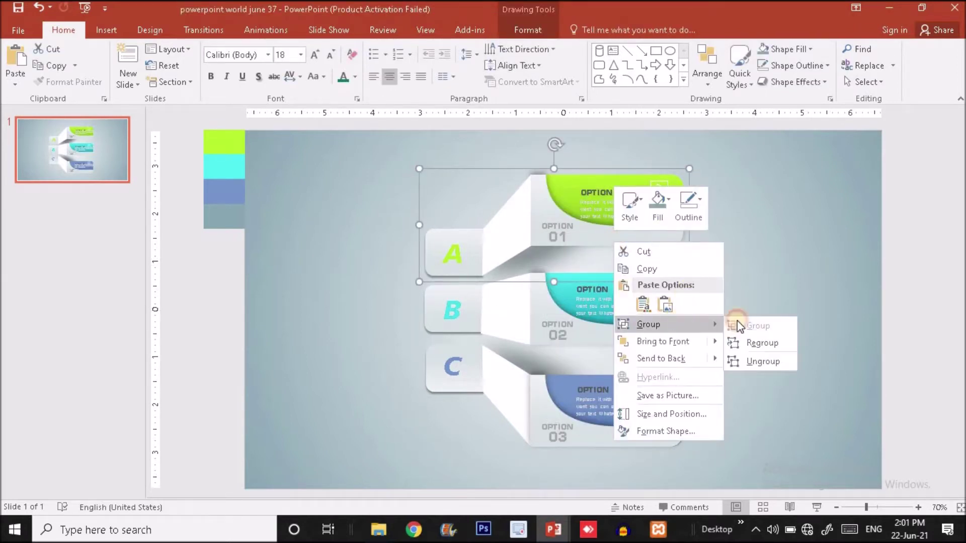
pyautogui.click(762, 359)
pyautogui.click(653, 259)
# Drag the white curve, green block, A box and OPTION 01 labels apart, then undo the moves
pyautogui.moveTo(626, 239); pyautogui.dragTo(719, 253)
pyautogui.moveTo(571, 209); pyautogui.dragTo(460, 209)
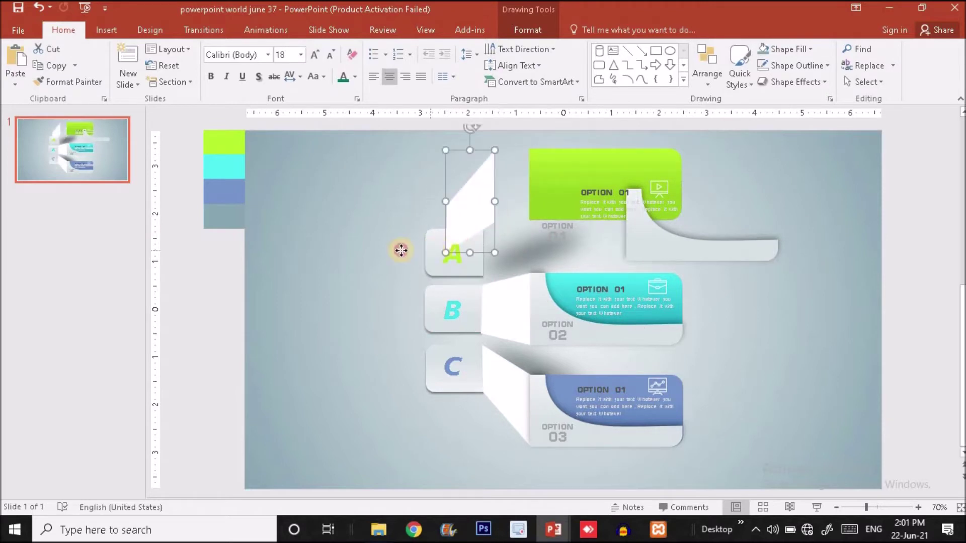
pyautogui.moveTo(401, 250); pyautogui.dragTo(340, 248)
pyautogui.click(552, 224)
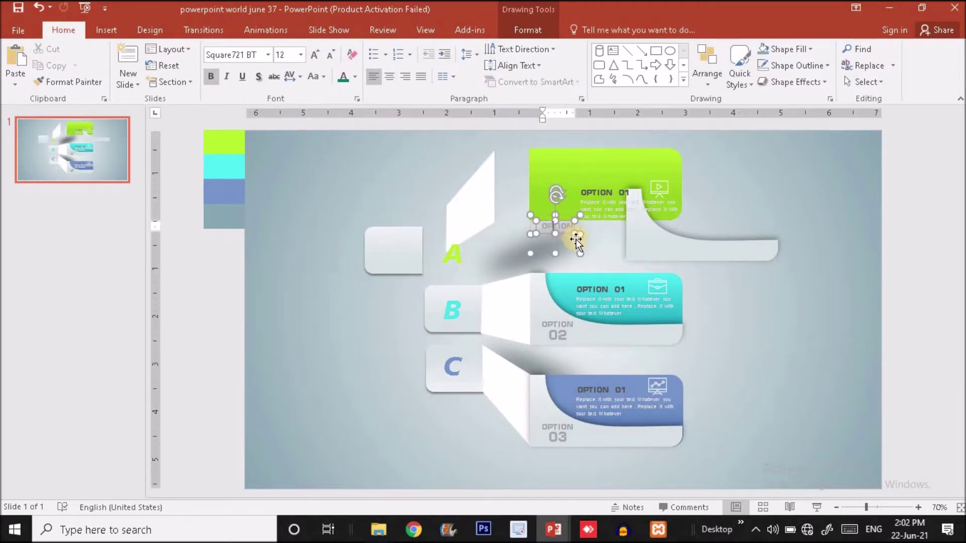
pyautogui.moveTo(576, 240)
pyautogui.mouseDown()
pyautogui.moveTo(645, 252)
pyautogui.moveTo(577, 251)
pyautogui.mouseUp()
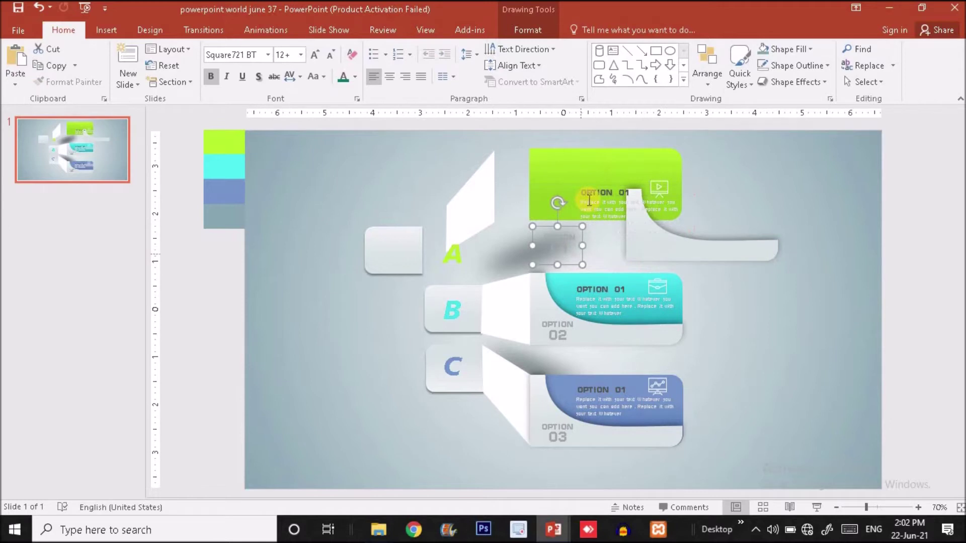
pyautogui.click(589, 201)
pyautogui.moveTo(578, 168); pyautogui.dragTo(554, 143)
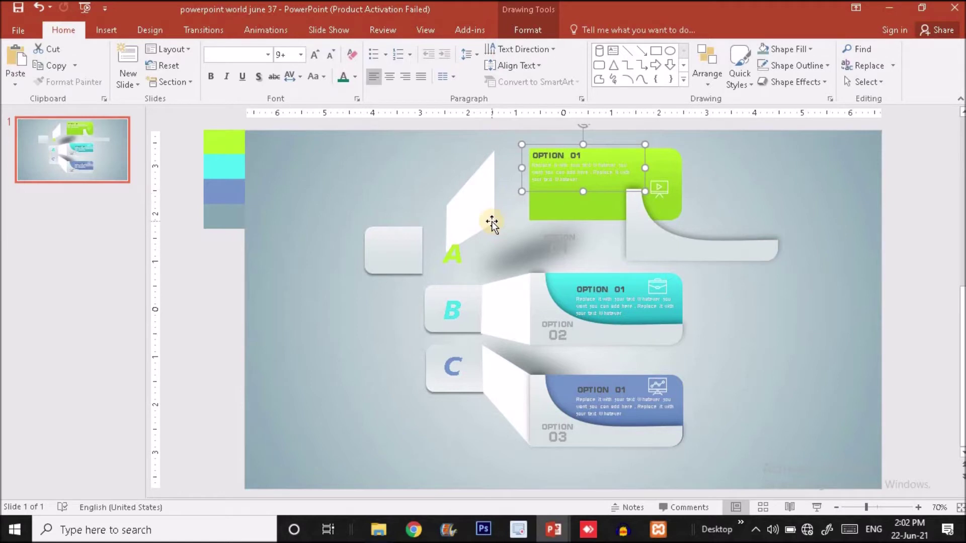
pyautogui.hotkey('ctrl', 'z')
pyautogui.hotkey('ctrl', 'z')
pyautogui.hotkey('ctrl', 'z')
pyautogui.hotkey('ctrl', 'z')
pyautogui.hotkey('ctrl', 'z')
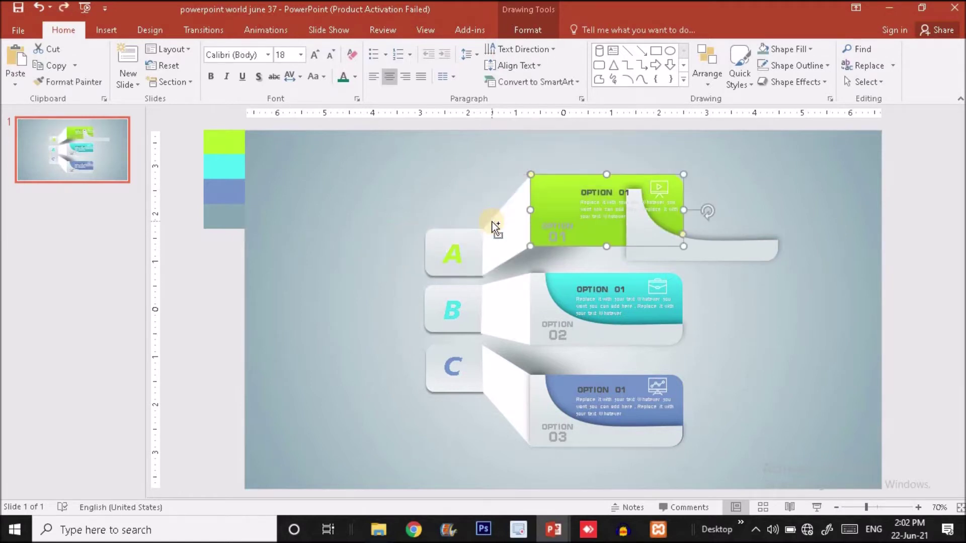
# Add a new blank slide to the deck
pyautogui.click(334, 203)
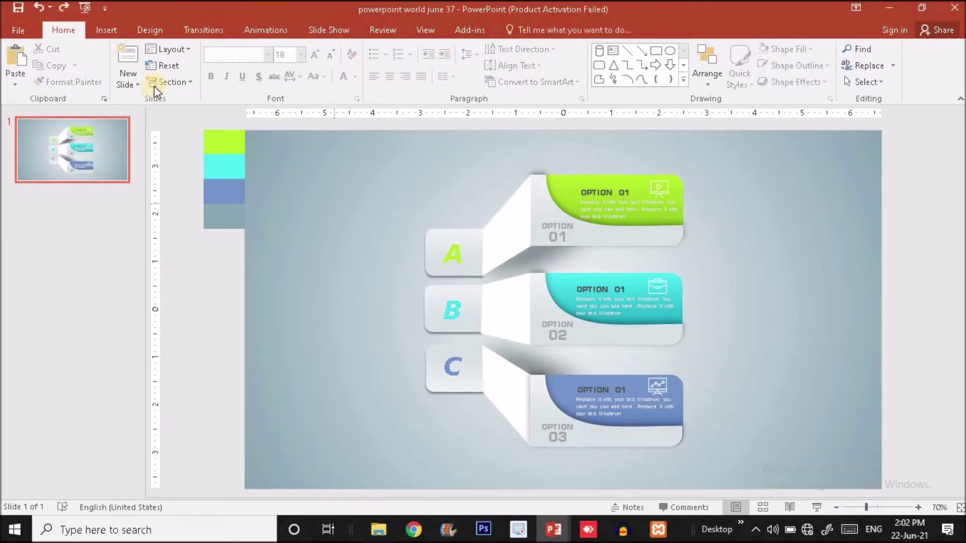
pyautogui.click(106, 31)
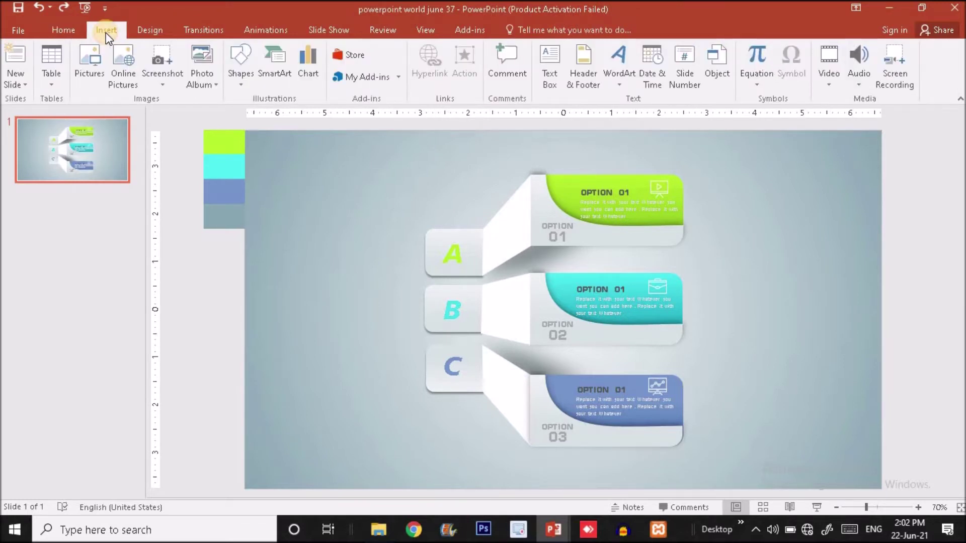
pyautogui.click(23, 82)
pyautogui.click(60, 265)
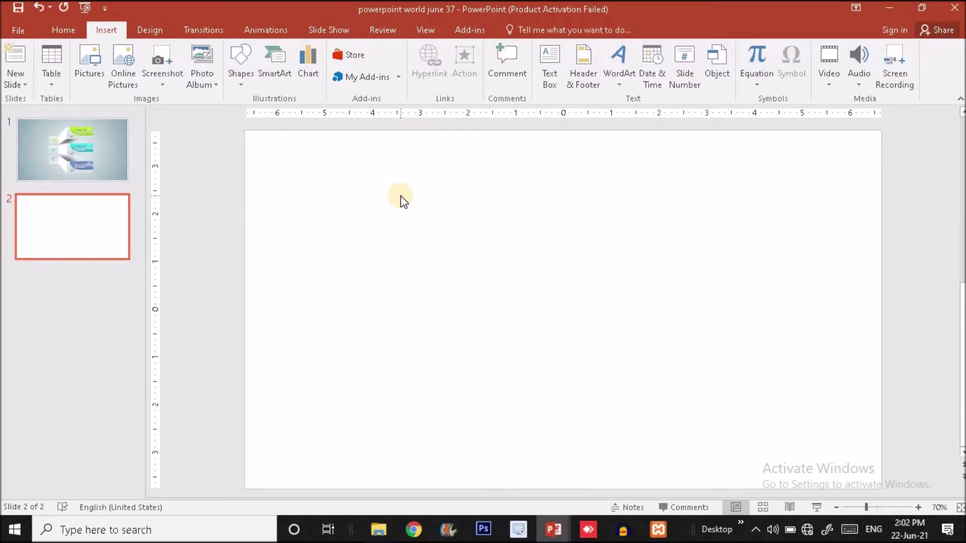
# Inspect the Option 01 and Option 02 cards on slide 1, then bring up the shapes gallery on slide 2
pyautogui.click(66, 160)
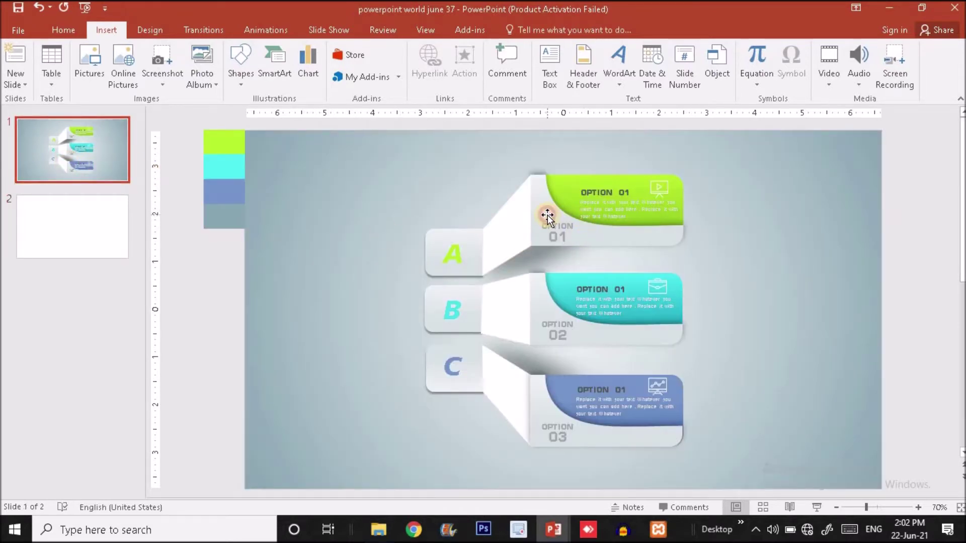
pyautogui.click(548, 218)
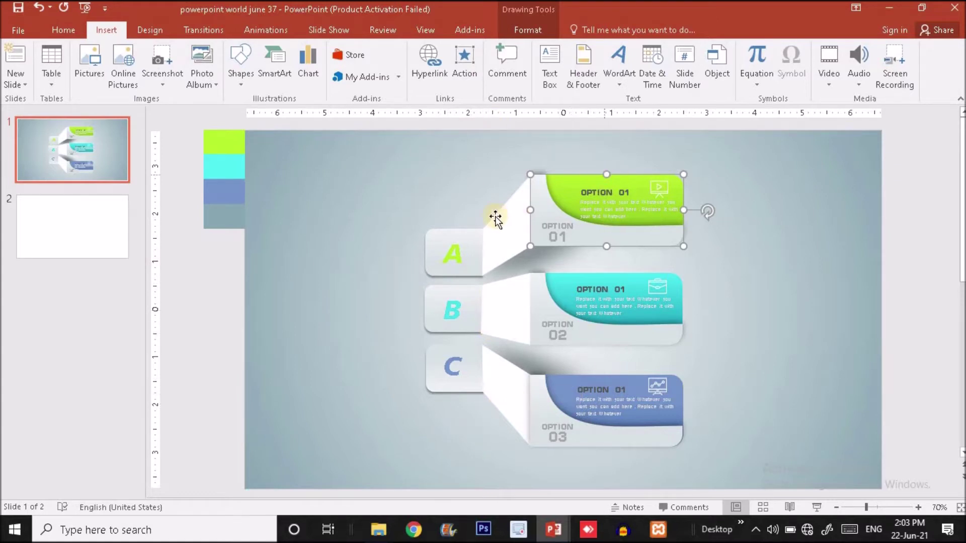
pyautogui.click(534, 298)
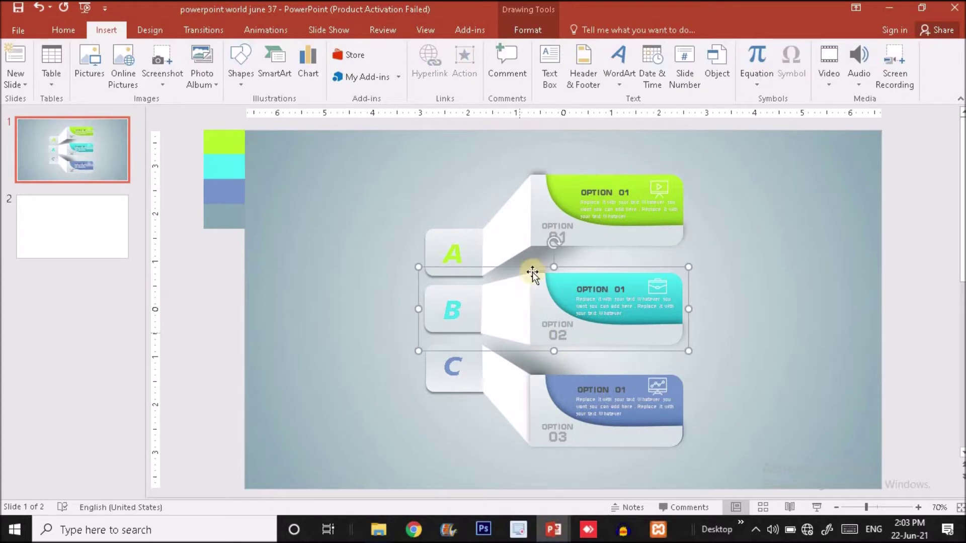
pyautogui.click(98, 152)
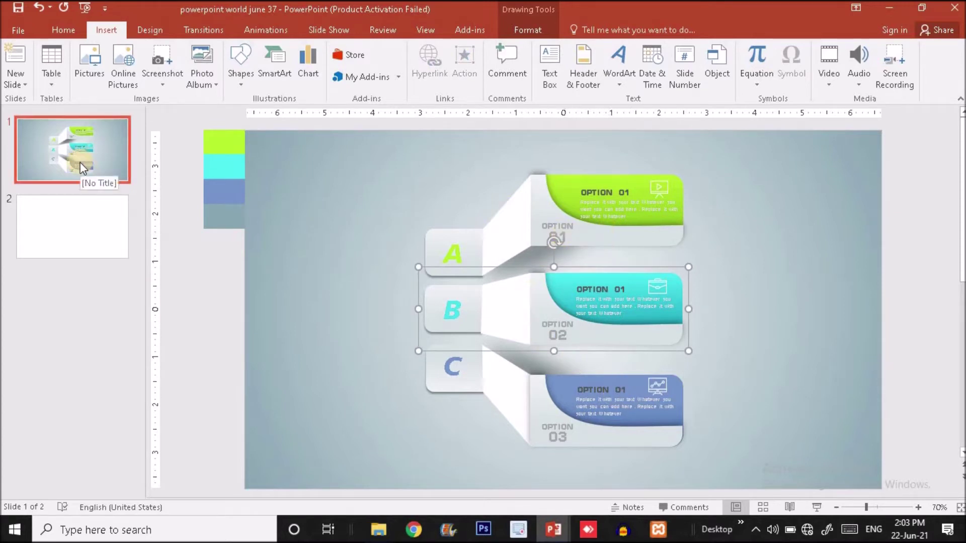
pyautogui.click(86, 248)
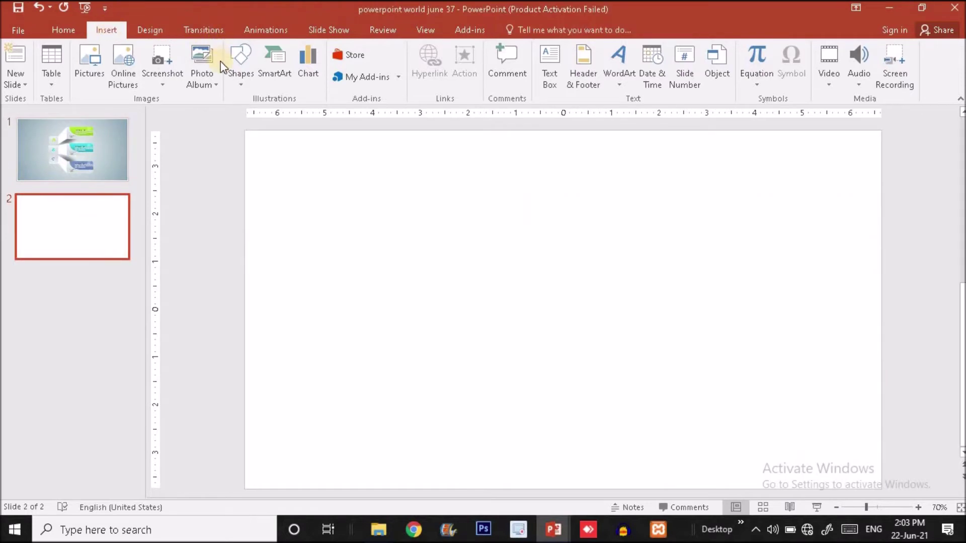
pyautogui.click(237, 70)
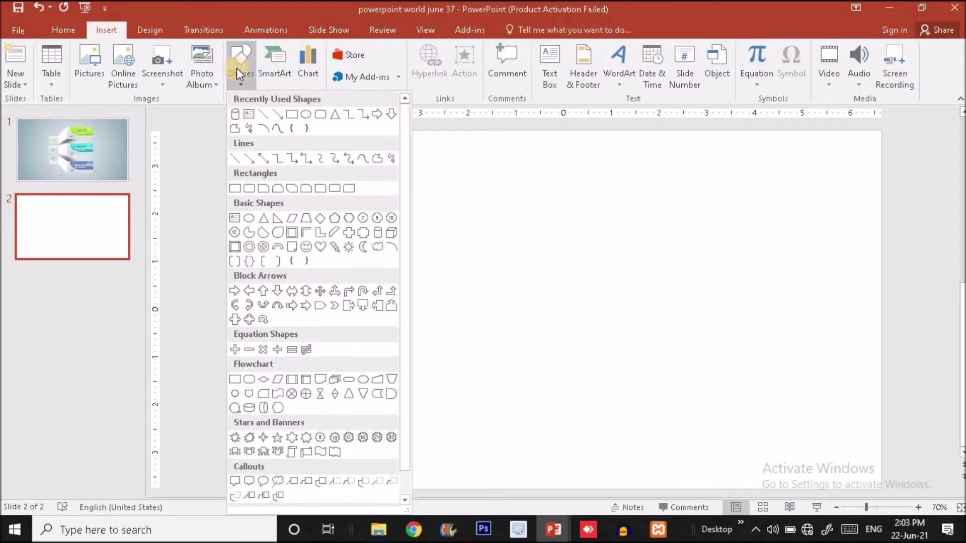
# Draw a round same-side-corner rectangle near the slide centre and rotate it 90° clockwise
pyautogui.click(334, 189)
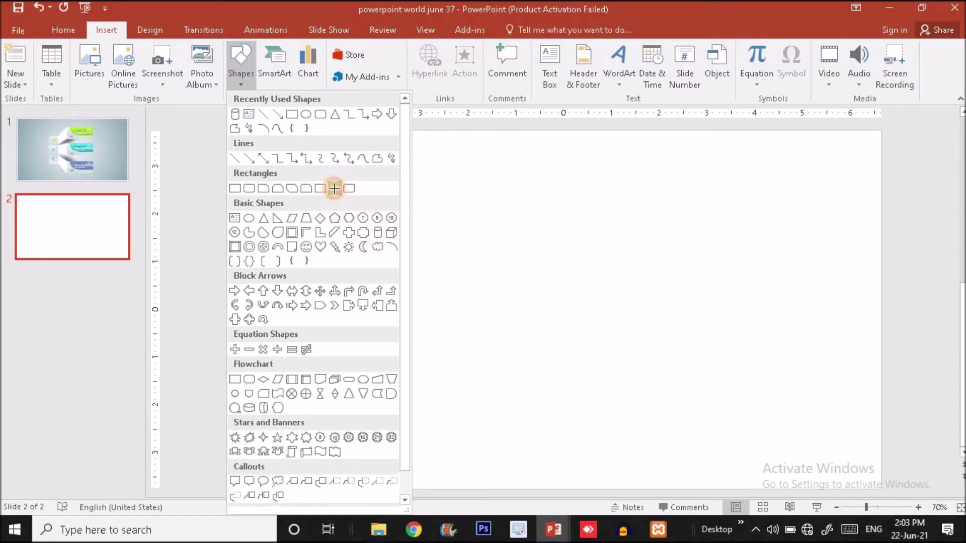
pyautogui.moveTo(471, 199)
pyautogui.mouseDown()
pyautogui.moveTo(588, 308)
pyautogui.moveTo(568, 329)
pyautogui.mouseUp()
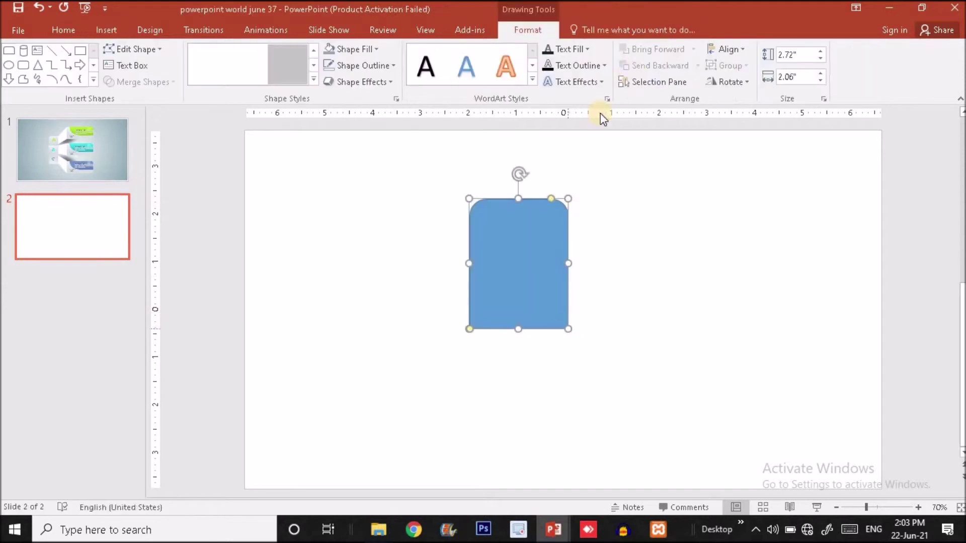
pyautogui.click(738, 81)
pyautogui.click(746, 95)
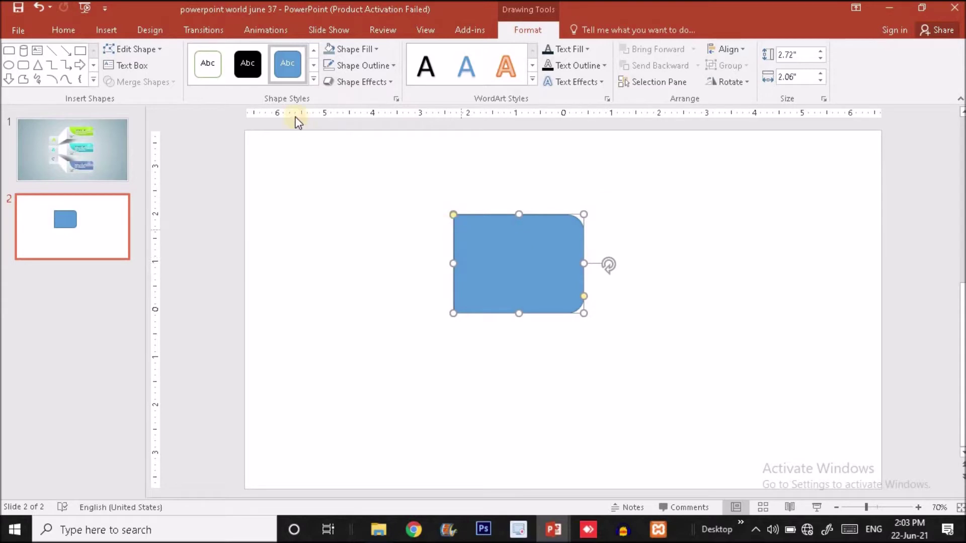
pyautogui.click(422, 238)
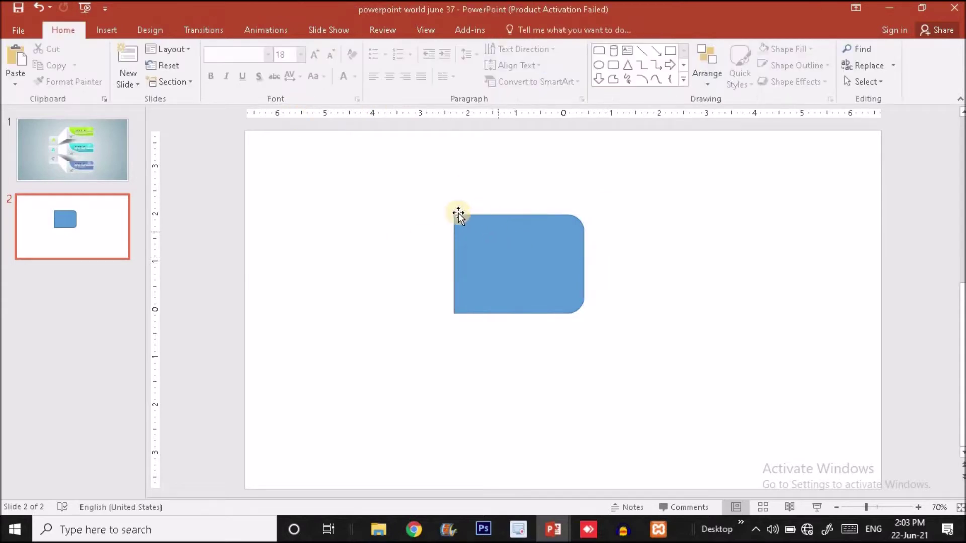
pyautogui.click(522, 231)
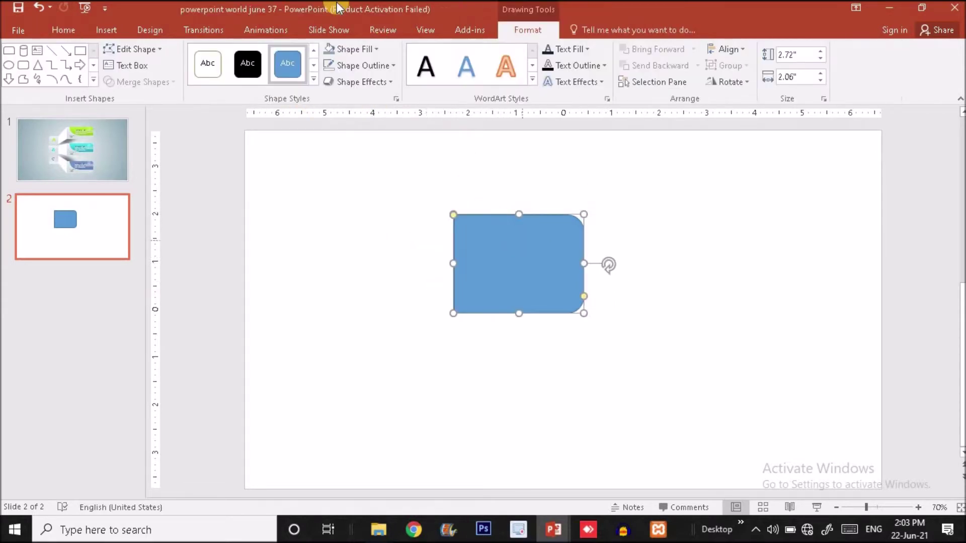
# Remove the card's outline, resize it to 3.25" × 1.51" and move it up and right
pyautogui.click(369, 67)
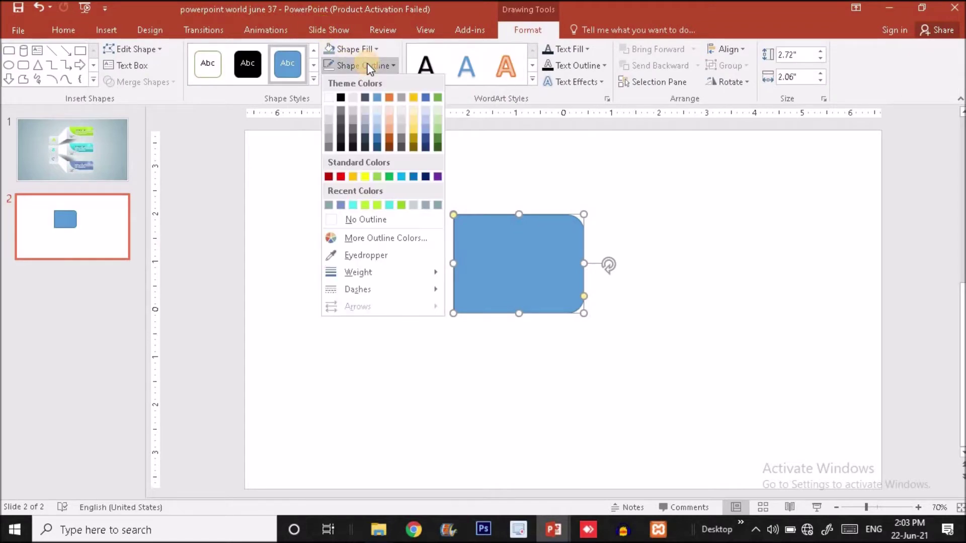
pyautogui.click(358, 219)
pyautogui.moveTo(518, 216); pyautogui.dragTo(520, 241)
pyautogui.moveTo(584, 277); pyautogui.dragTo(613, 276)
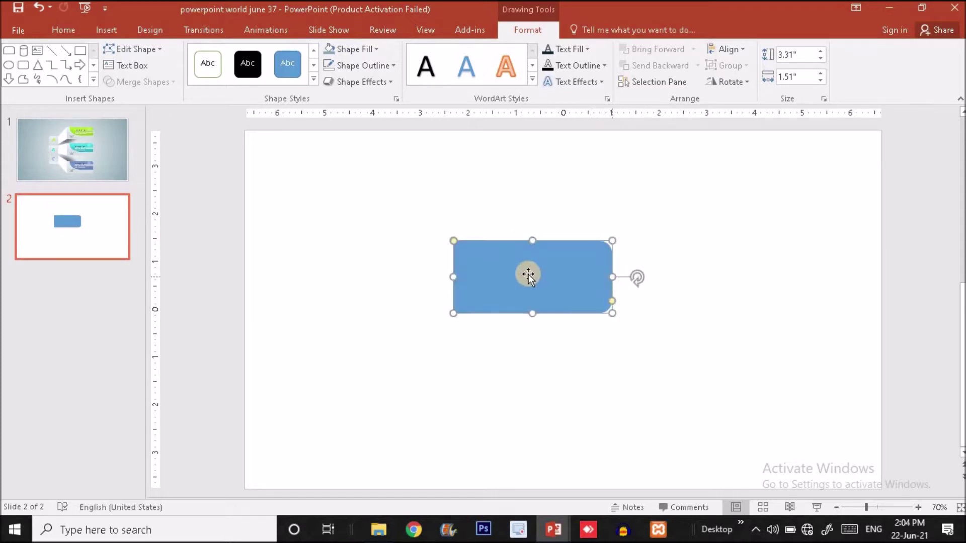
pyautogui.moveTo(530, 274); pyautogui.dragTo(586, 242)
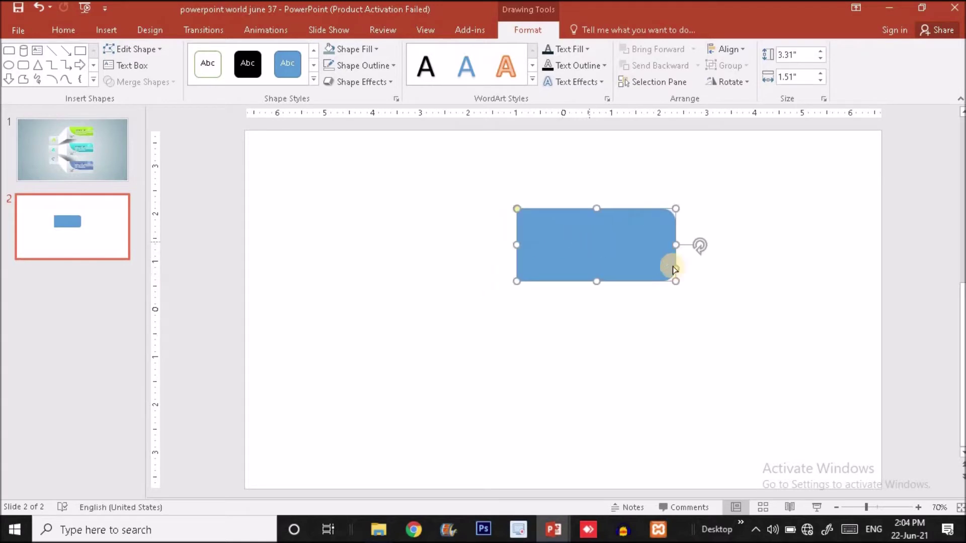
pyautogui.moveTo(674, 247); pyautogui.dragTo(673, 246)
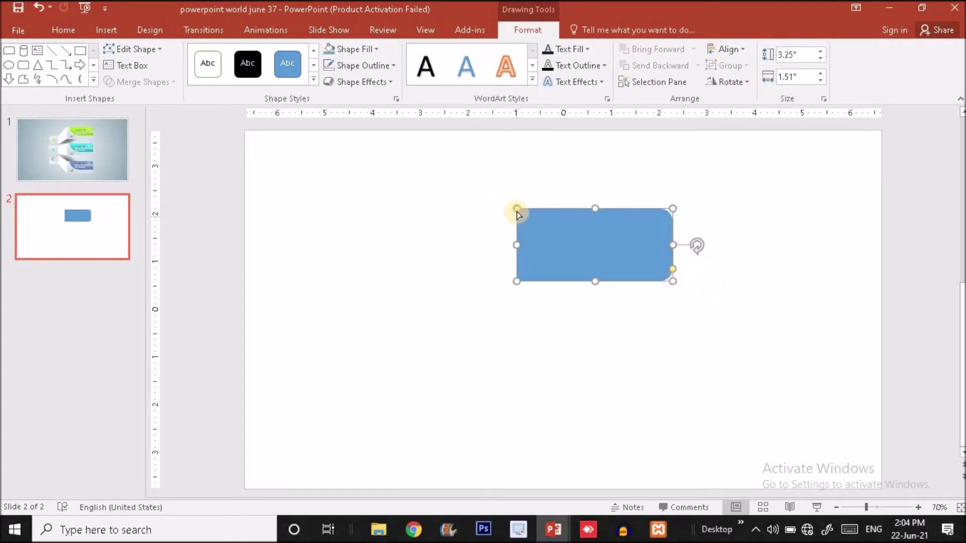
# Adjust the yellow handle to set how rounded the card's right corners are
pyautogui.moveTo(519, 214); pyautogui.dragTo(527, 194)
pyautogui.moveTo(673, 270); pyautogui.dragTo(674, 272)
pyautogui.click(710, 268)
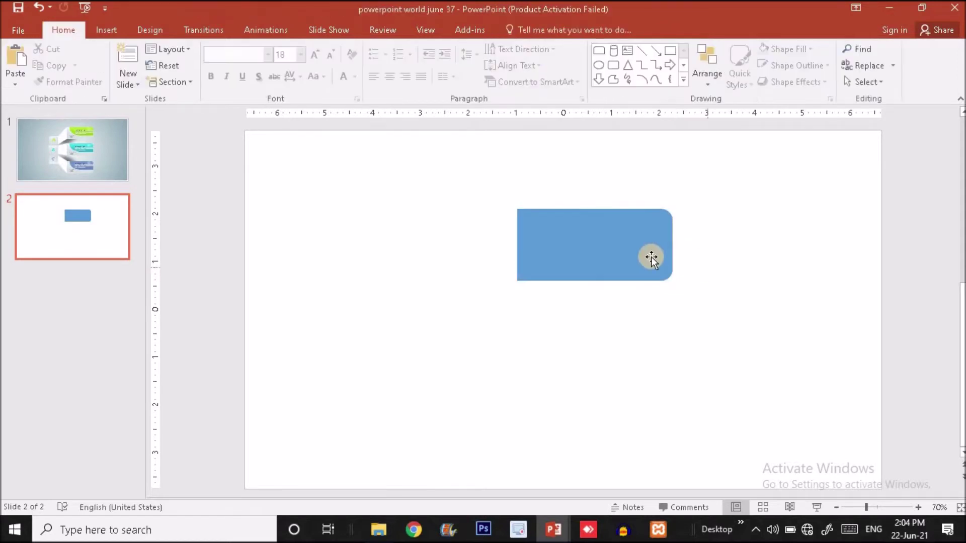
# Inspect the green option shape on slide 1 for reference, then return to slide 2
pyautogui.click(647, 256)
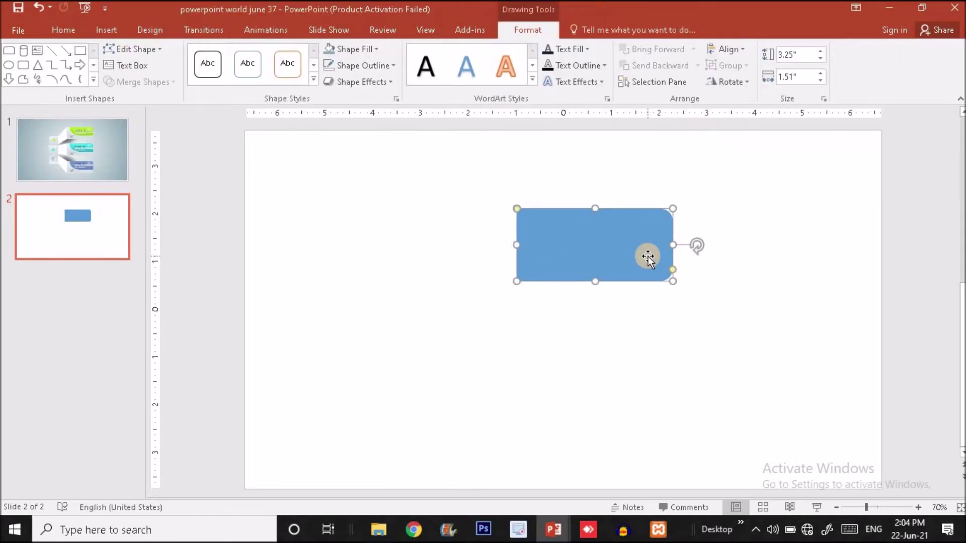
pyautogui.click(61, 164)
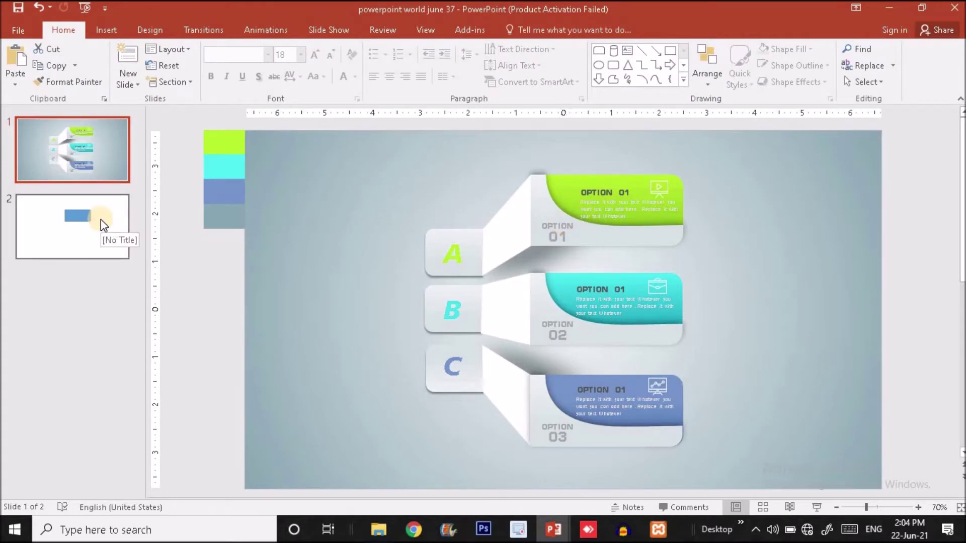
pyautogui.click(570, 187)
pyautogui.moveTo(569, 187); pyautogui.dragTo(587, 176)
pyautogui.hotkey('ctrl', 'z')
pyautogui.click(64, 254)
# Paste a copy of the blue card and place it below and left of the original
pyautogui.click(628, 243)
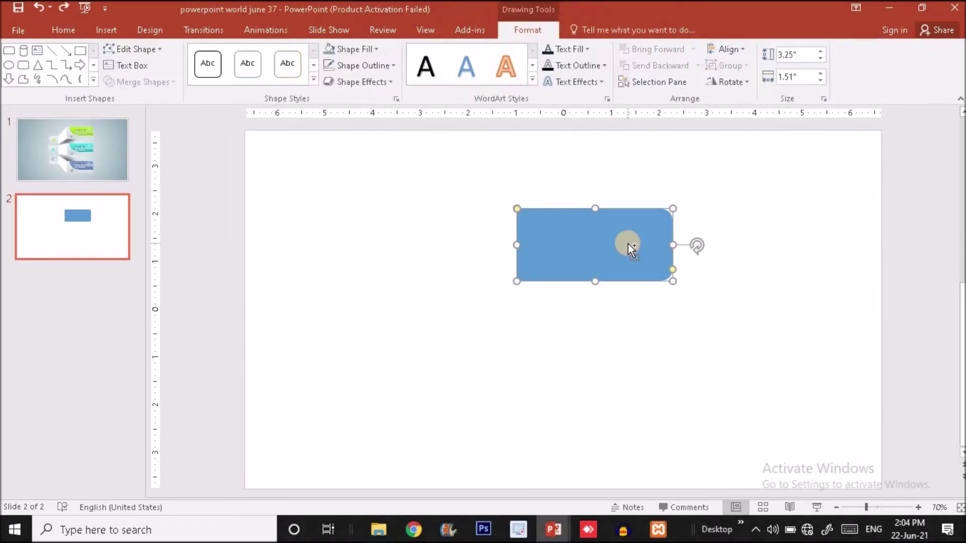
pyautogui.hotkey('ctrl', 'v')
pyautogui.moveTo(609, 251); pyautogui.dragTo(467, 357)
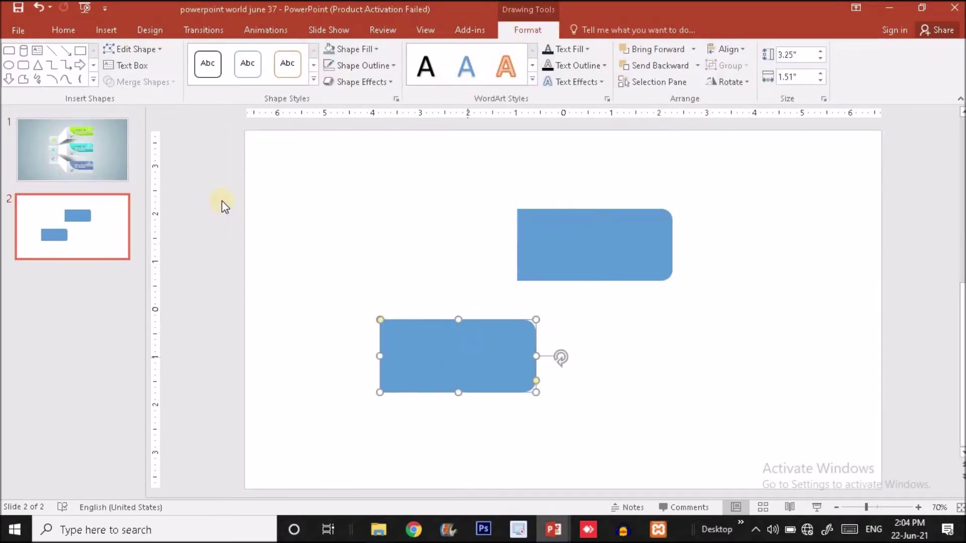
pyautogui.click(111, 160)
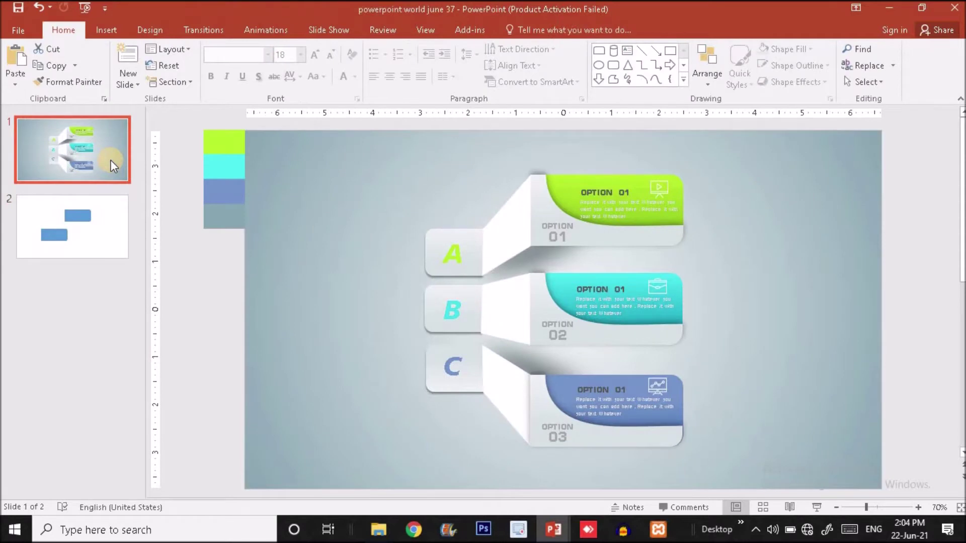
pyautogui.click(113, 222)
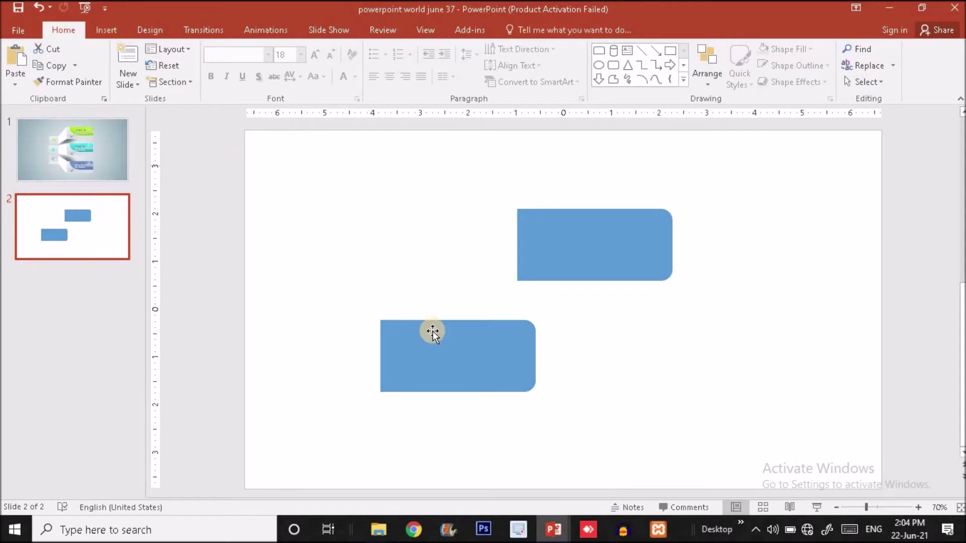
pyautogui.click(475, 364)
# Copy the lower card to its right, fill the copy grey-blue and flip it horizontally
pyautogui.moveTo(475, 364); pyautogui.dragTo(685, 362)
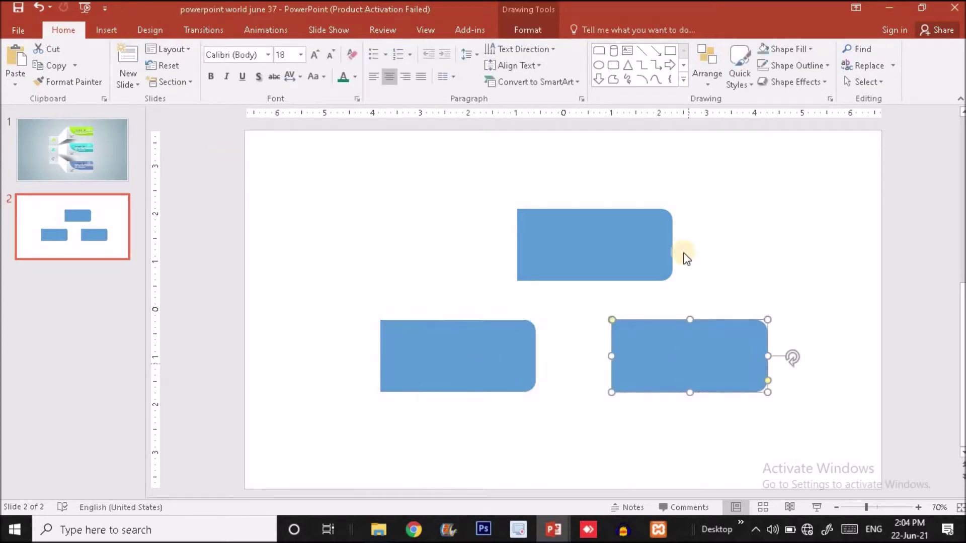
pyautogui.click(524, 31)
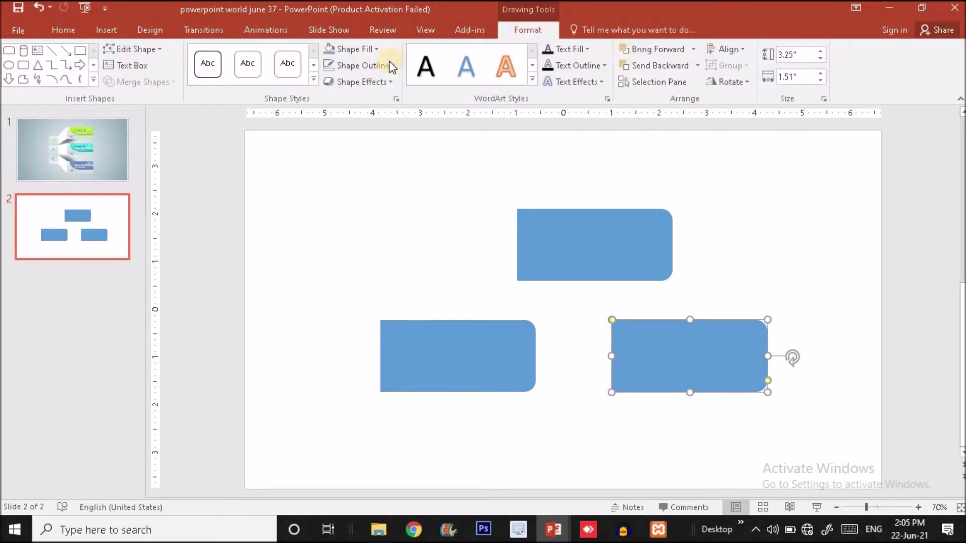
pyautogui.click(325, 55)
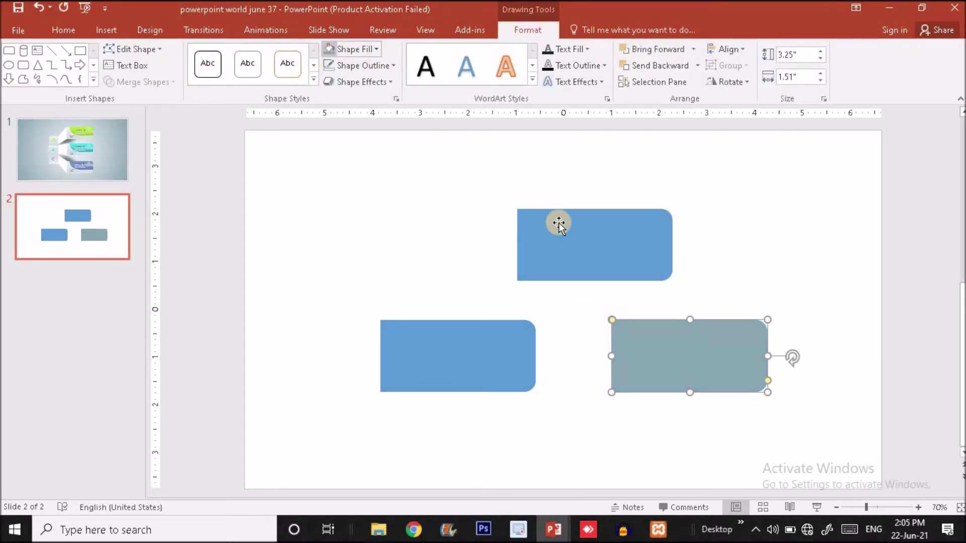
pyautogui.click(737, 82)
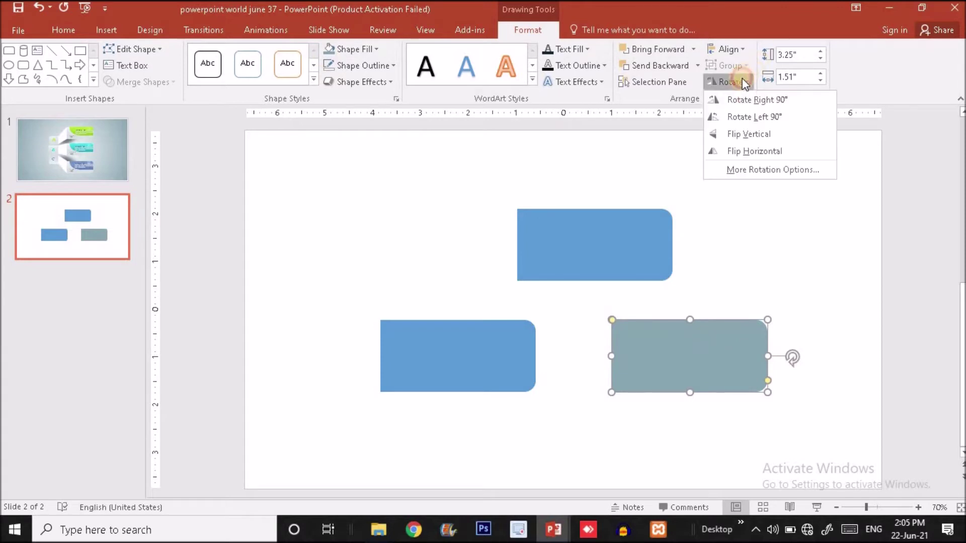
pyautogui.click(765, 150)
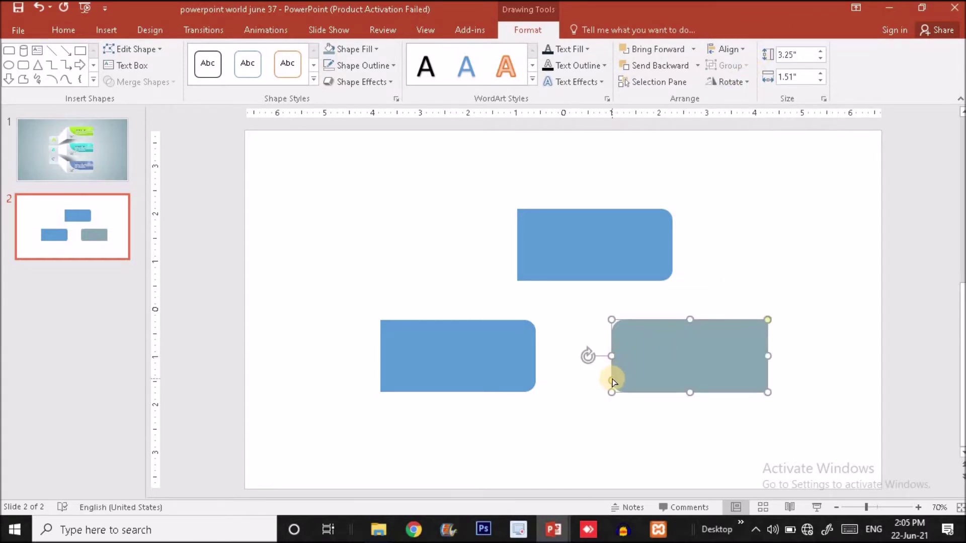
# Round the grey card's left end into a semicircle, lay it over the lower blue card, make it 1.85" tall
pyautogui.moveTo(598, 352); pyautogui.dragTo(606, 346)
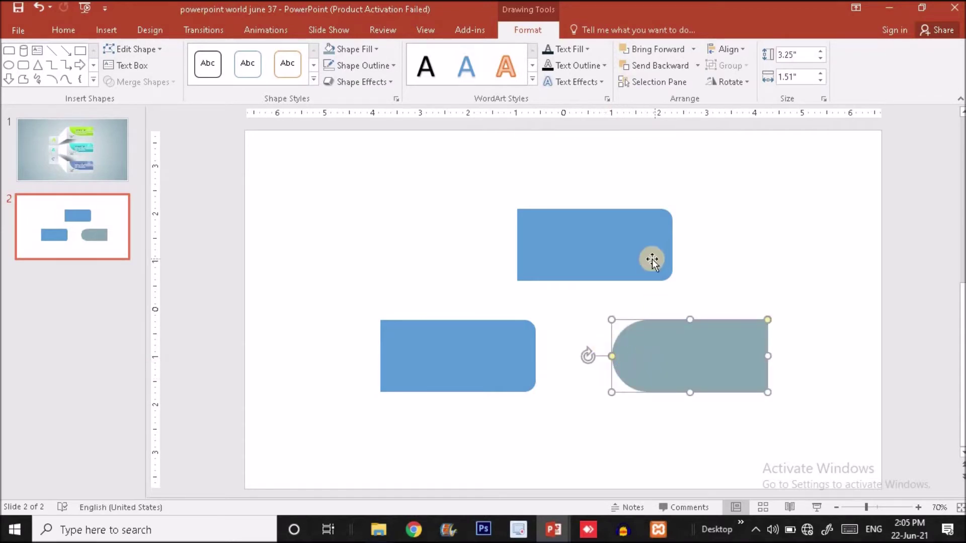
pyautogui.moveTo(703, 342); pyautogui.dragTo(499, 308)
pyautogui.moveTo(488, 356)
pyautogui.mouseDown()
pyautogui.moveTo(488, 373)
pyautogui.moveTo(469, 346)
pyautogui.moveTo(488, 360)
pyautogui.mouseUp()
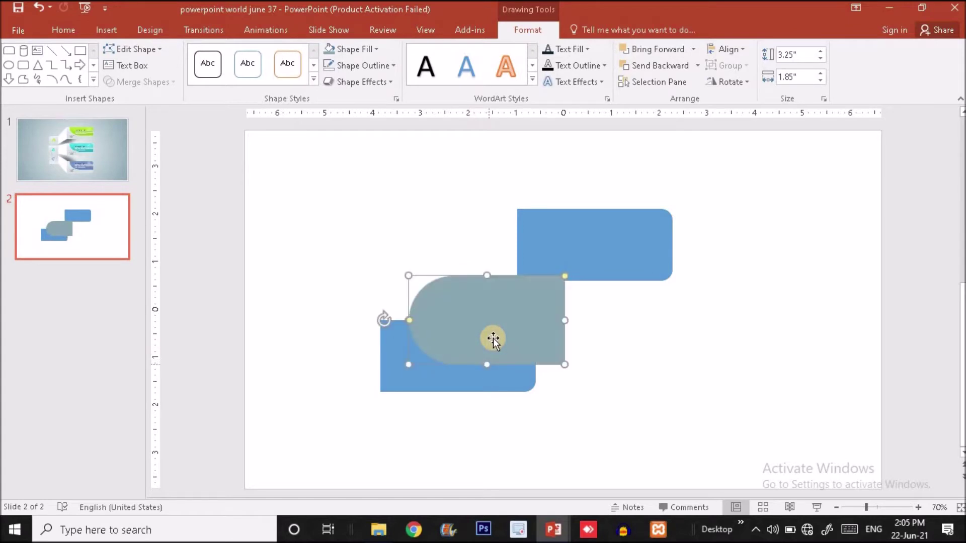
# Set the grey shape's fill transparency to 45% and stretch it to 2.04" tall
pyautogui.rightClick(493, 337)
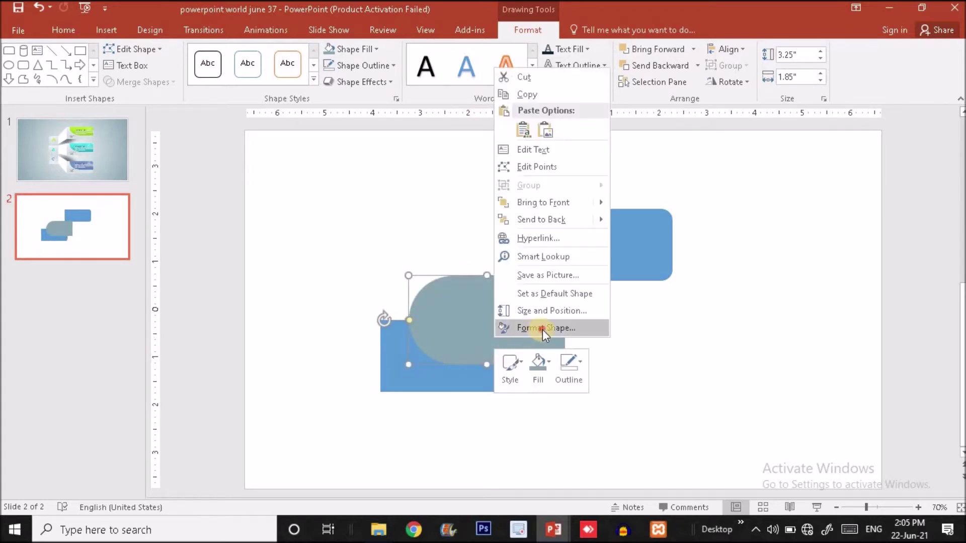
pyautogui.click(542, 330)
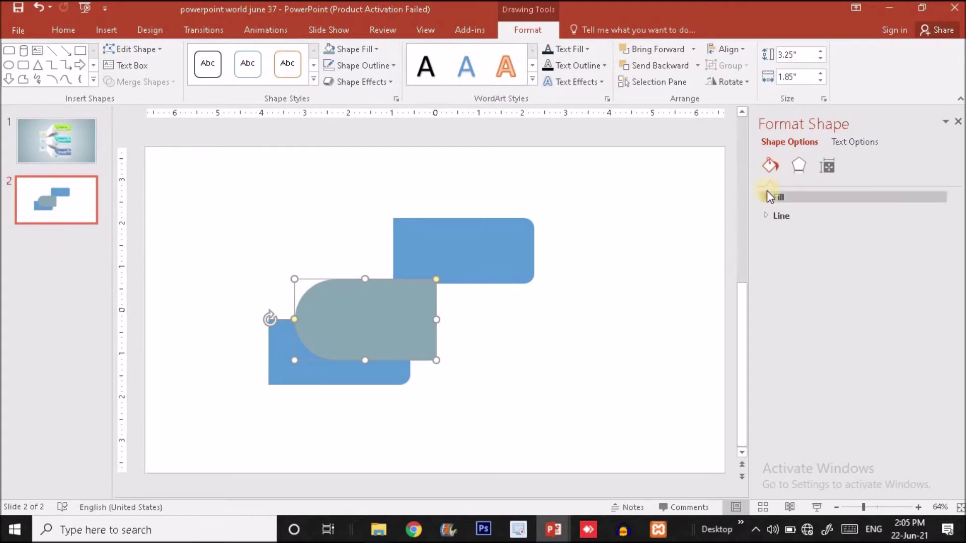
pyautogui.click(768, 197)
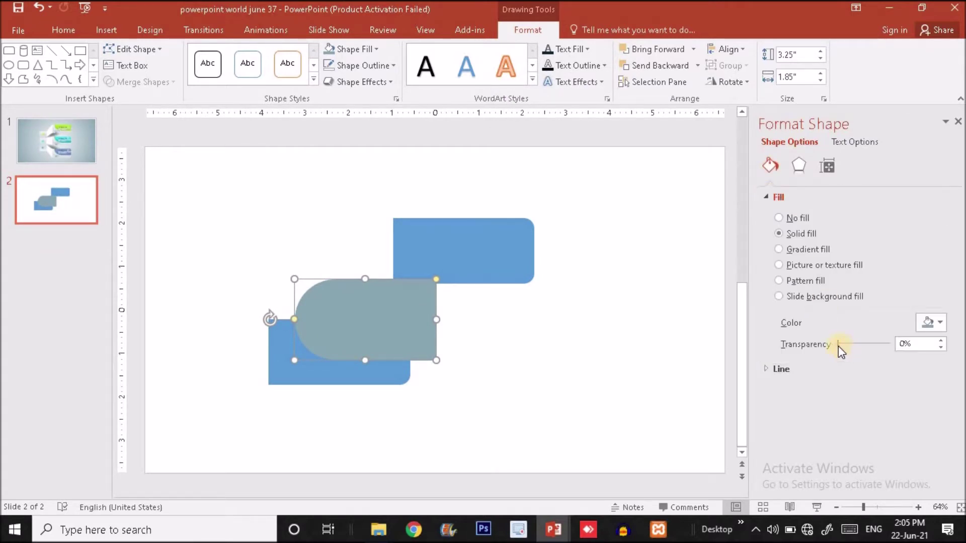
pyautogui.moveTo(847, 346); pyautogui.dragTo(863, 347)
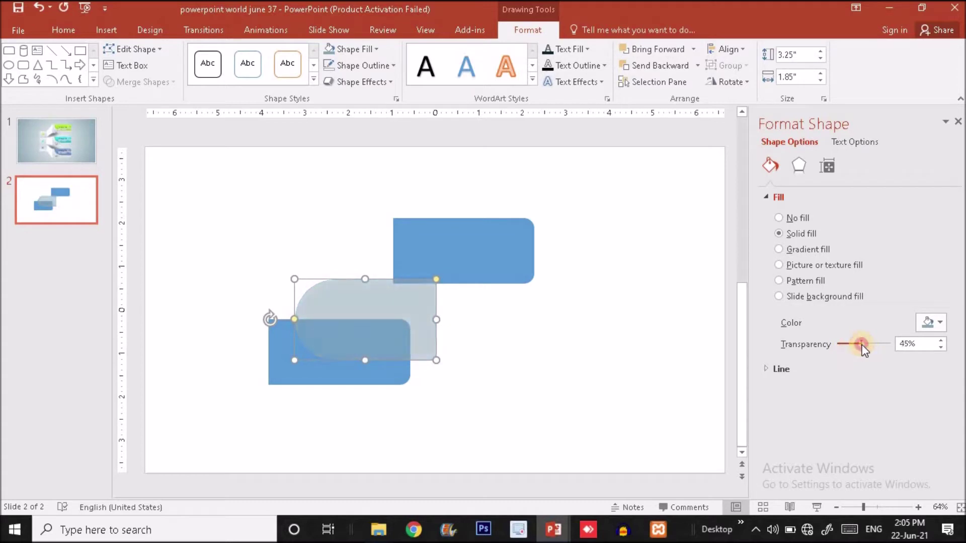
pyautogui.moveTo(367, 361); pyautogui.dragTo(368, 368)
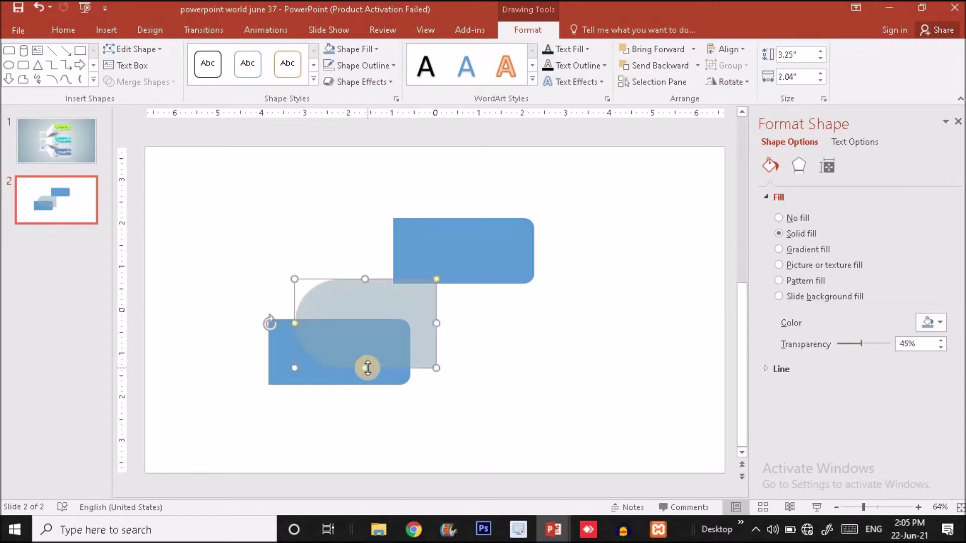
# Use Edit Points to drag the grey shape's bottom point, curving its lower-left corner
pyautogui.rightClick(375, 352)
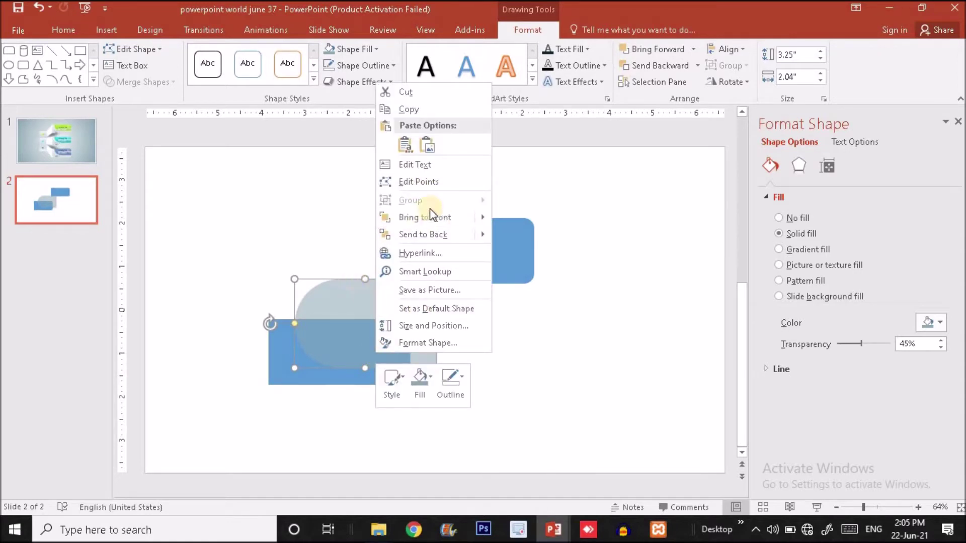
pyautogui.click(431, 180)
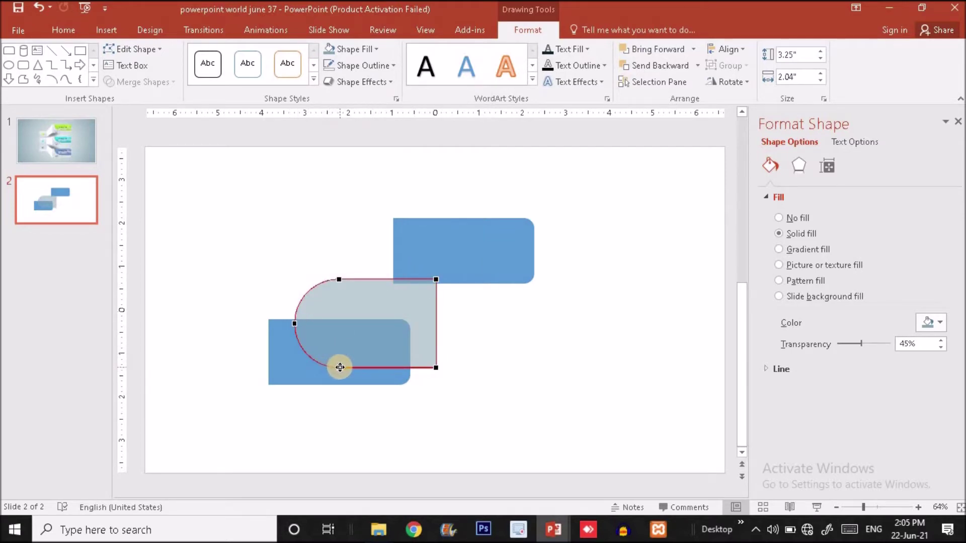
pyautogui.moveTo(340, 367); pyautogui.dragTo(309, 372)
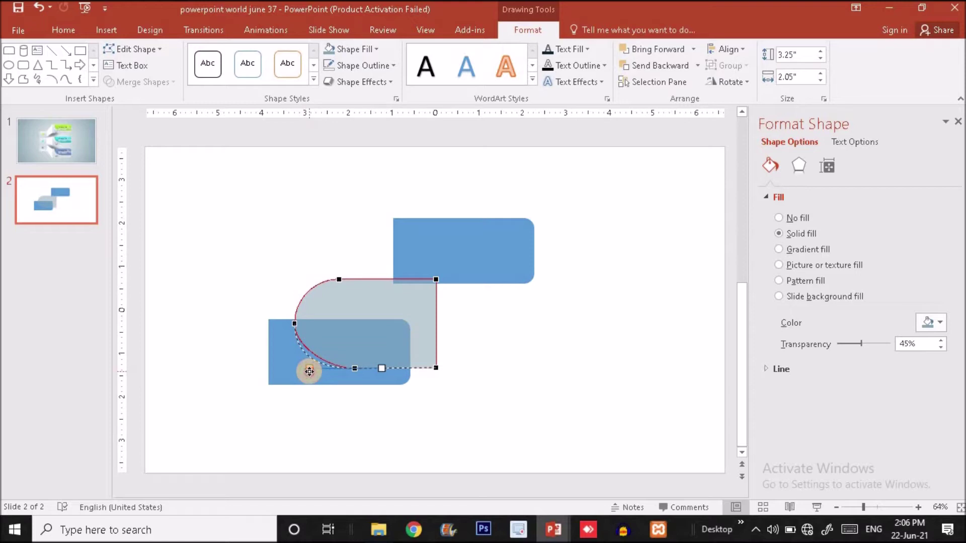
pyautogui.moveTo(309, 372); pyautogui.dragTo(309, 368)
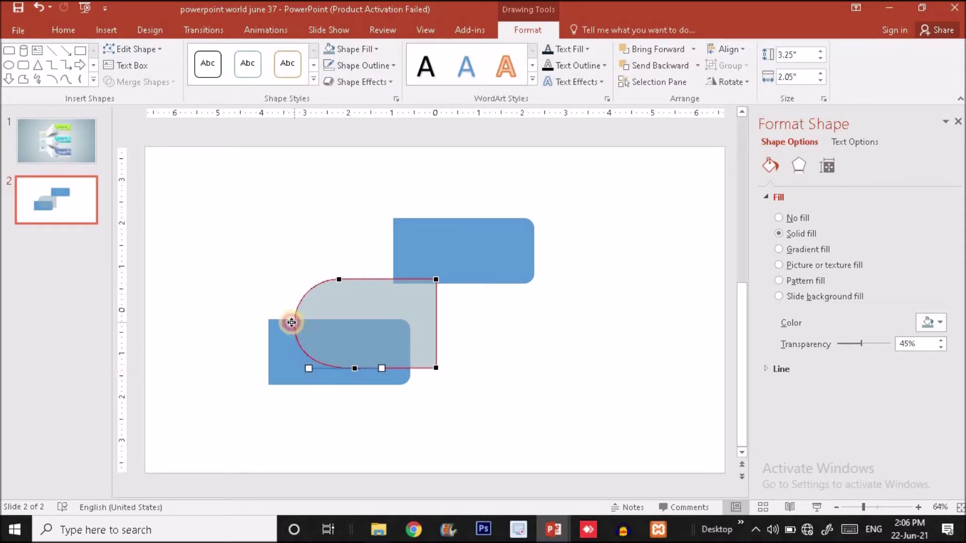
pyautogui.click(291, 323)
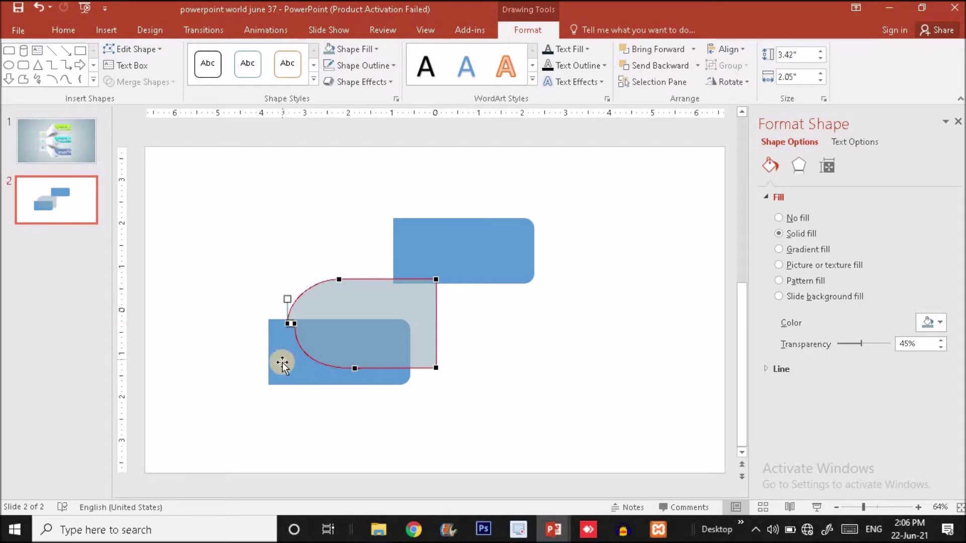
pyautogui.click(492, 358)
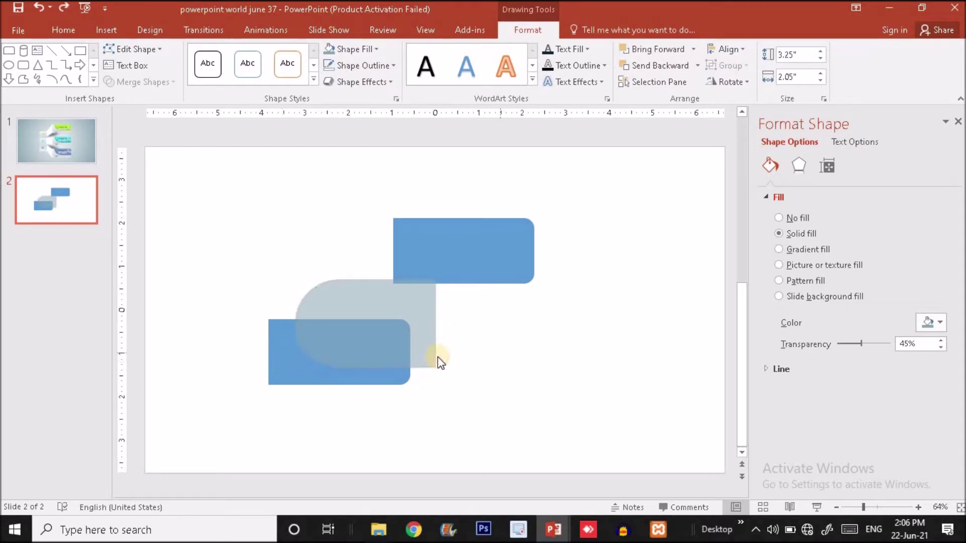
# Nudge the grey shape with the arrow keys, then undo it back over the lower card
pyautogui.click(413, 341)
pyautogui.press('Left')
pyautogui.press('Up')
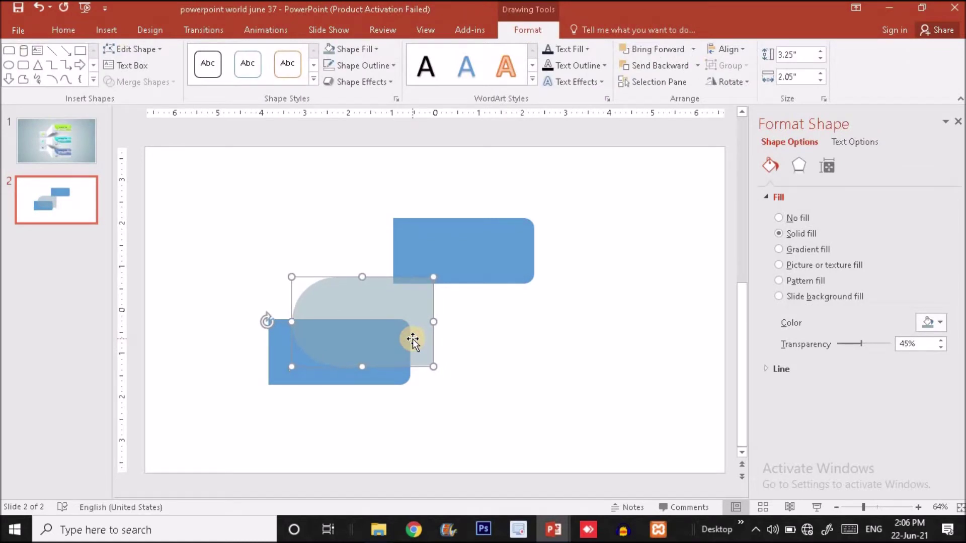
pyautogui.press('Up')
pyautogui.press('Up')
pyautogui.press('Up')
pyautogui.press('Up')
pyautogui.press('Up')
pyautogui.press('Up')
pyautogui.press('Up')
pyautogui.press('Up')
pyautogui.press('Up')
pyautogui.press('Up')
pyautogui.press('Up')
pyautogui.press('Up')
pyautogui.press('Up')
pyautogui.press('Up')
pyautogui.press('Up')
pyautogui.press('Up')
pyautogui.press('Up')
pyautogui.press('Up')
pyautogui.press('Up')
pyautogui.press('Up')
pyautogui.press('Down')
pyautogui.click(328, 321)
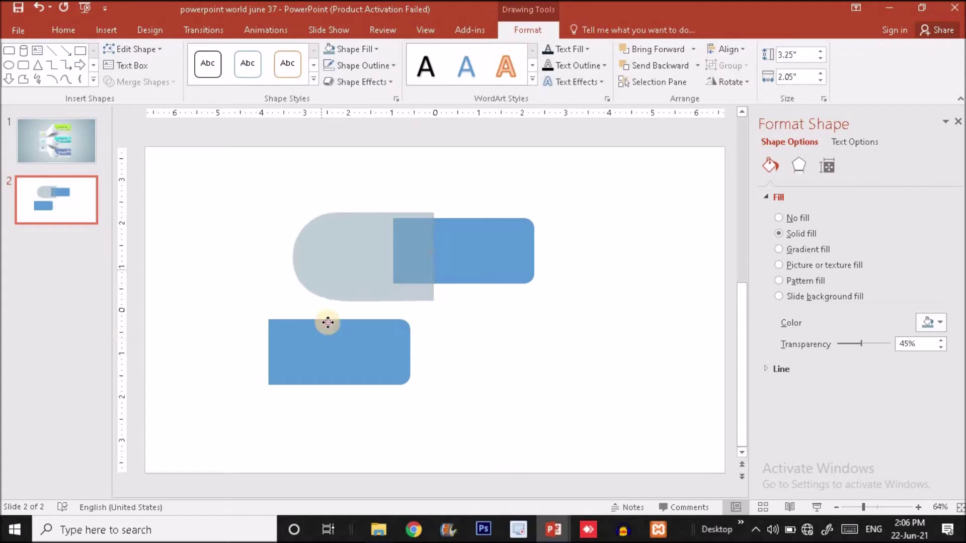
pyautogui.hotkey('ctrl', 'z')
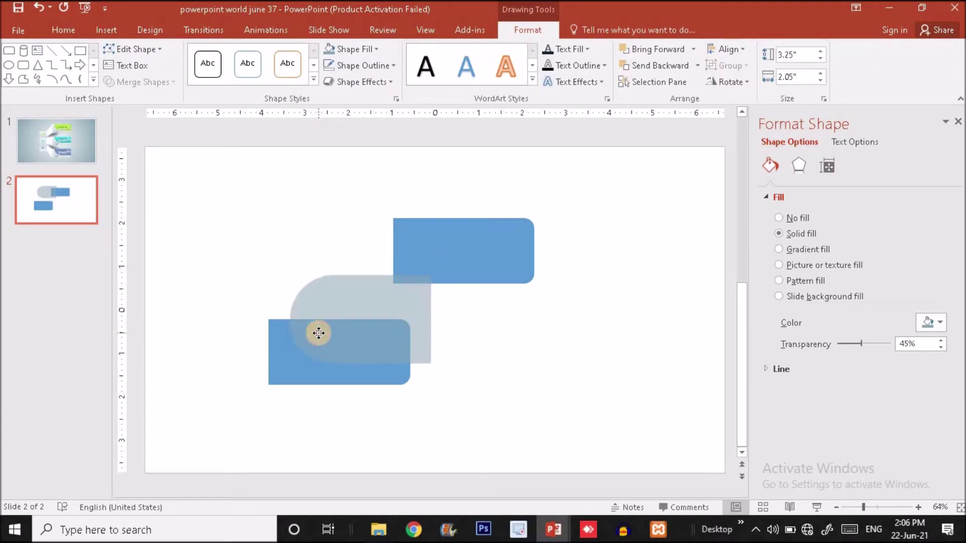
# Select both the lower blue card and the grey translucent shape for merging
pyautogui.click(318, 332)
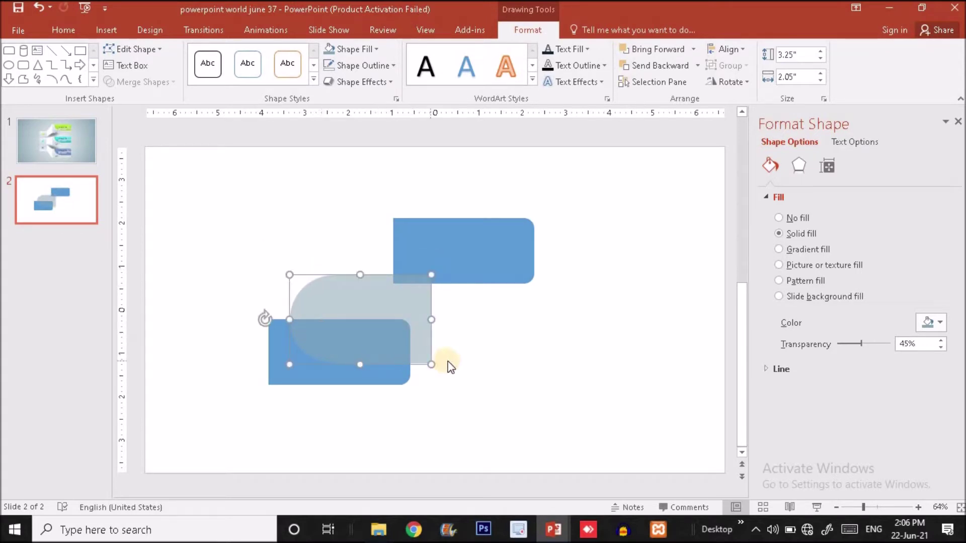
pyautogui.click(391, 379)
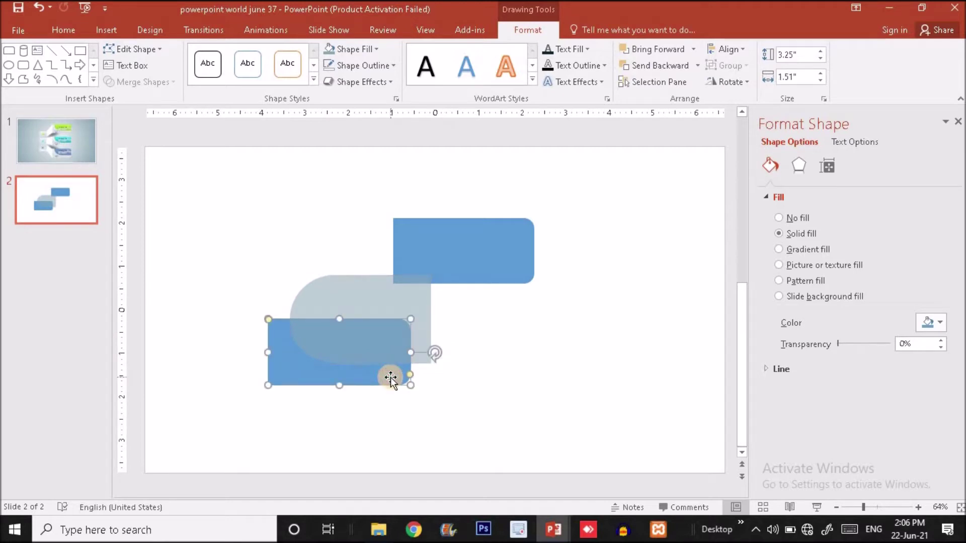
pyautogui.keyDown('shift'); pyautogui.click(379, 304); pyautogui.keyUp('shift')
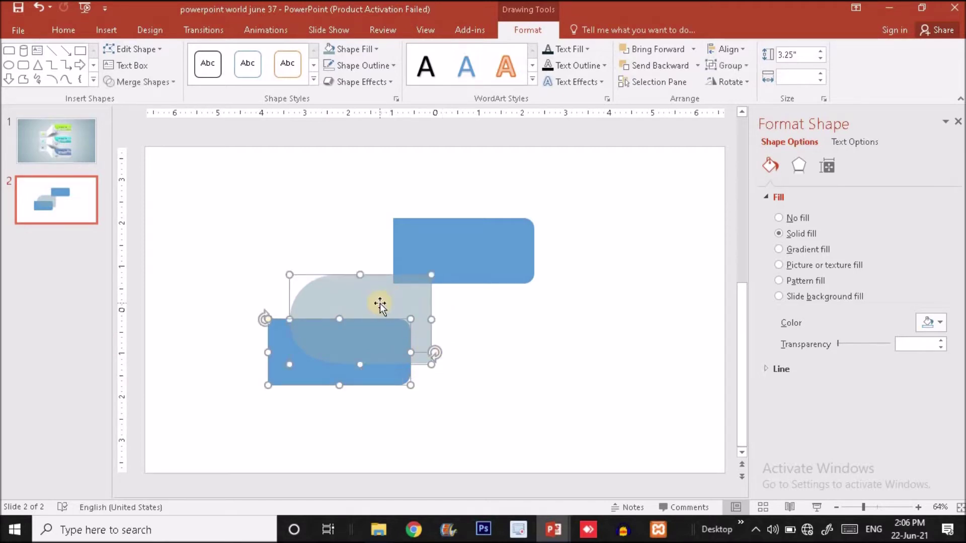
pyautogui.click(169, 82)
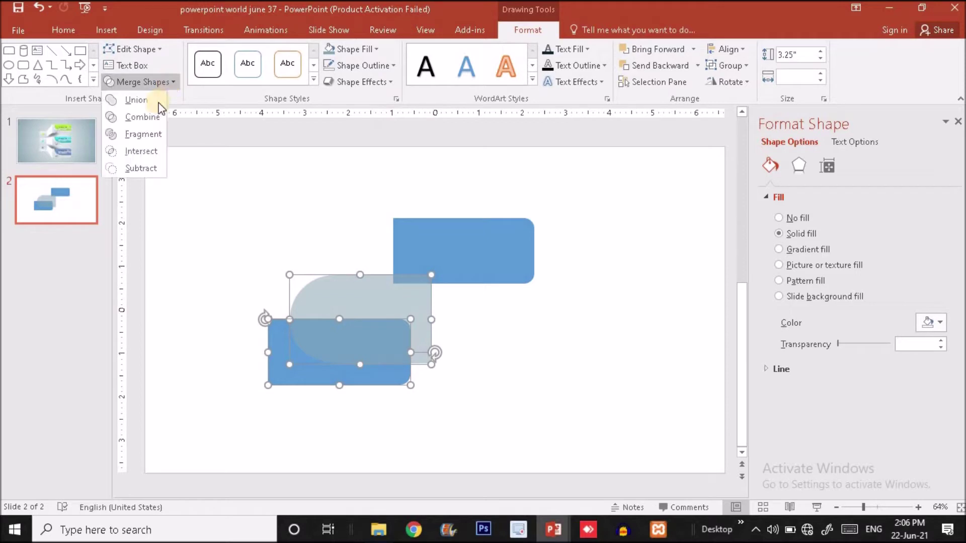
# Subtract the grey shape from the lower card, recolour the result blue-grey and move it onto the upper card
pyautogui.click(144, 169)
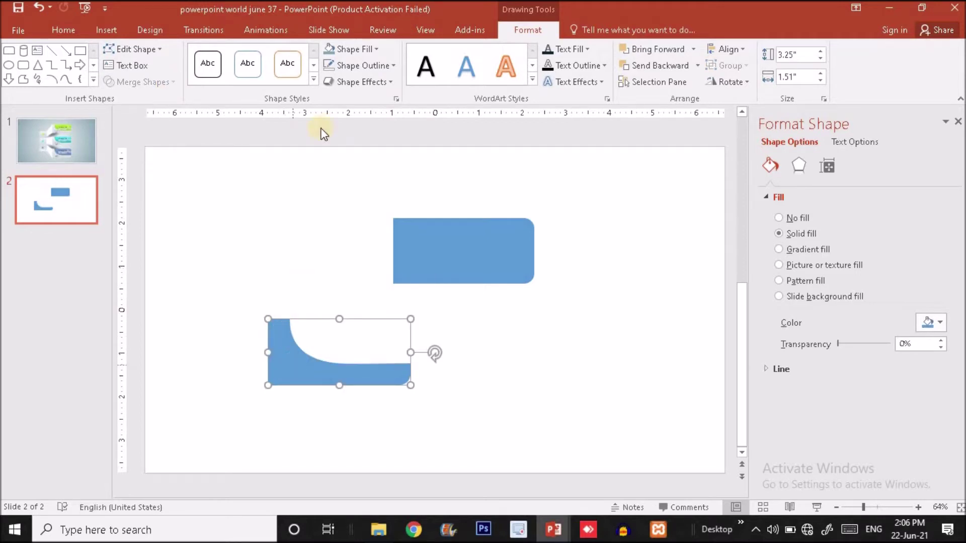
pyautogui.click(330, 51)
pyautogui.moveTo(303, 347); pyautogui.dragTo(428, 263)
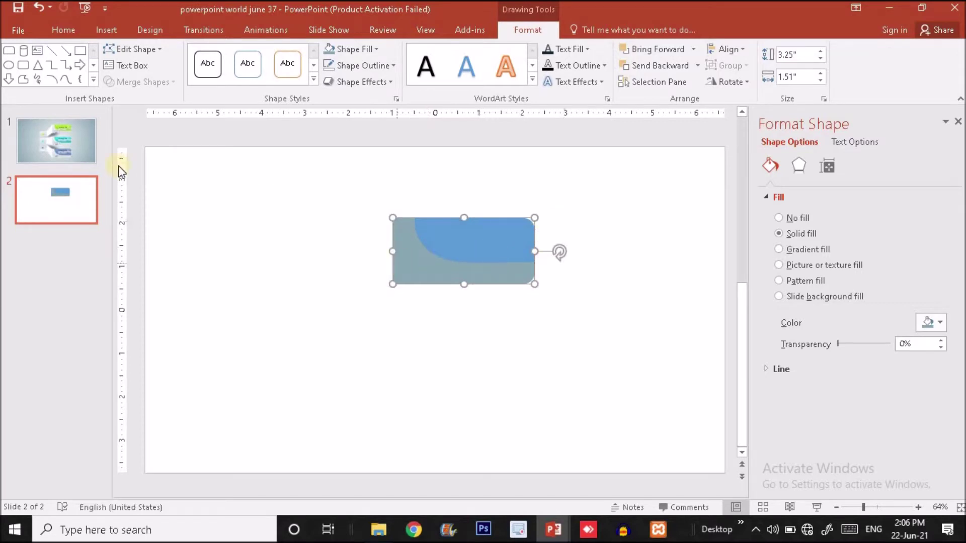
pyautogui.click(74, 152)
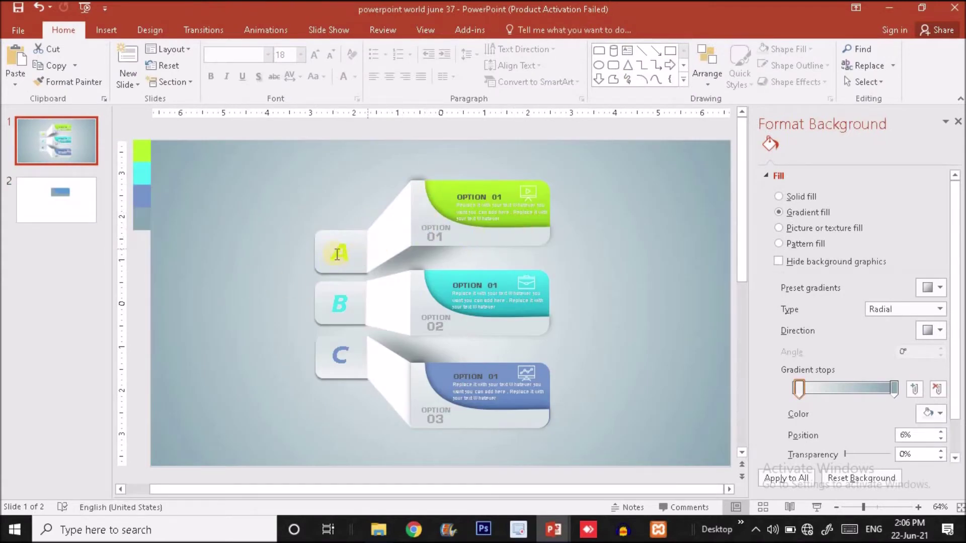
# Back on slide 2, Ctrl+drag a copy of the blue card below the upper card
pyautogui.click(59, 198)
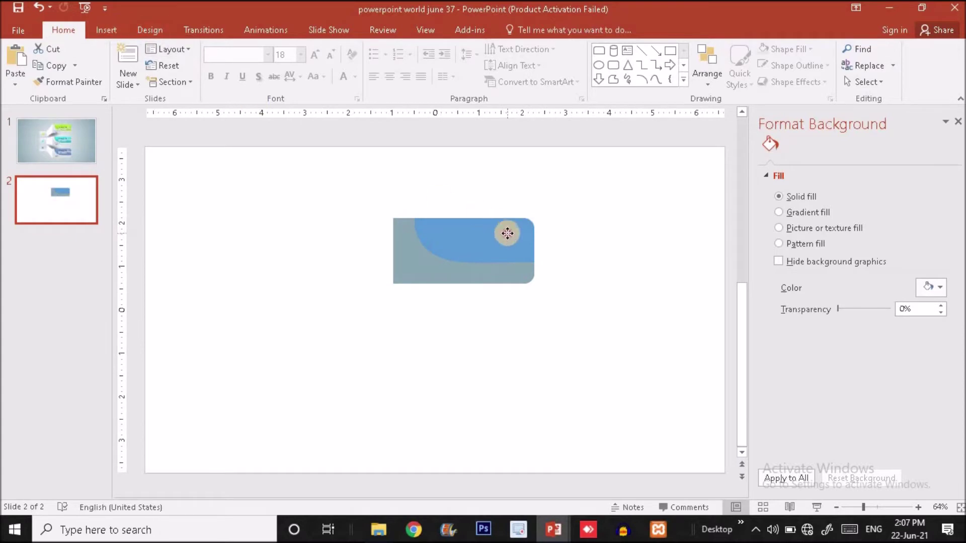
pyautogui.click(507, 234)
pyautogui.moveTo(507, 234); pyautogui.dragTo(481, 349)
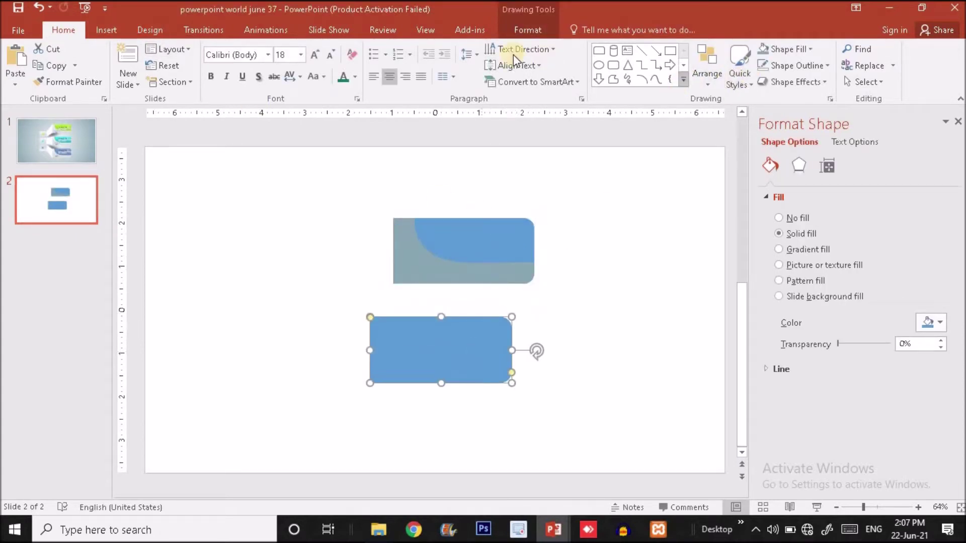
# Flip the copied blue card horizontally
pyautogui.click(524, 30)
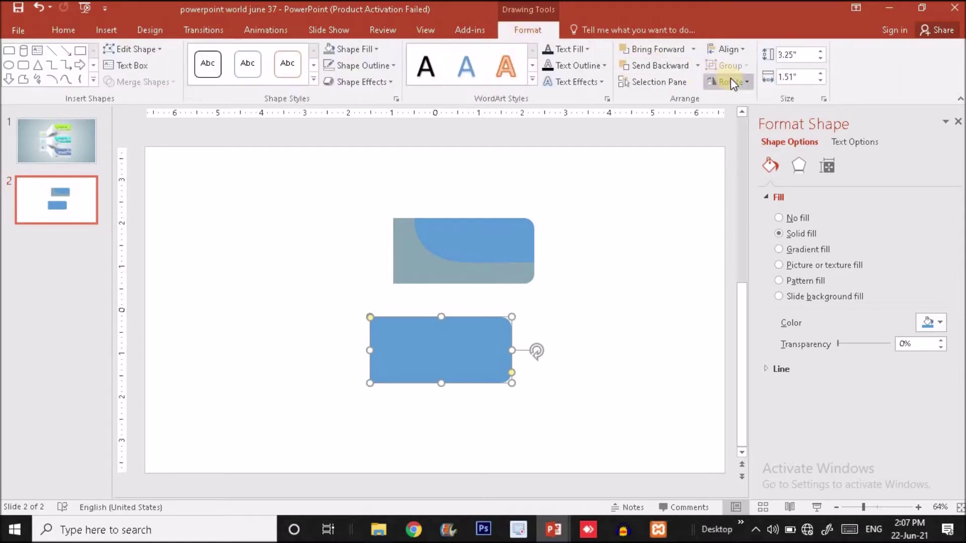
pyautogui.click(728, 86)
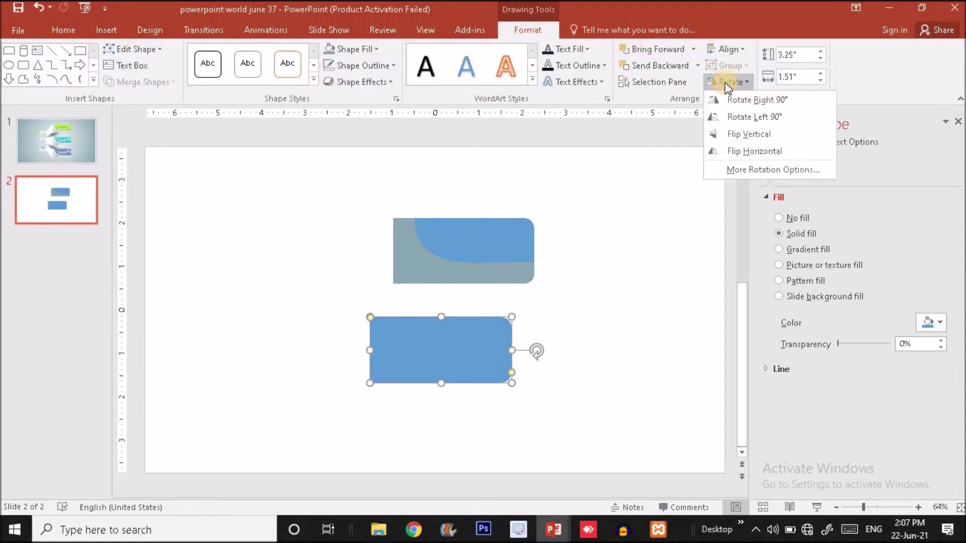
pyautogui.click(748, 151)
# Shrink the flipped card to 1.31" x 1.01" and place it left of the upper card
pyautogui.moveTo(505, 384); pyautogui.dragTo(307, 275)
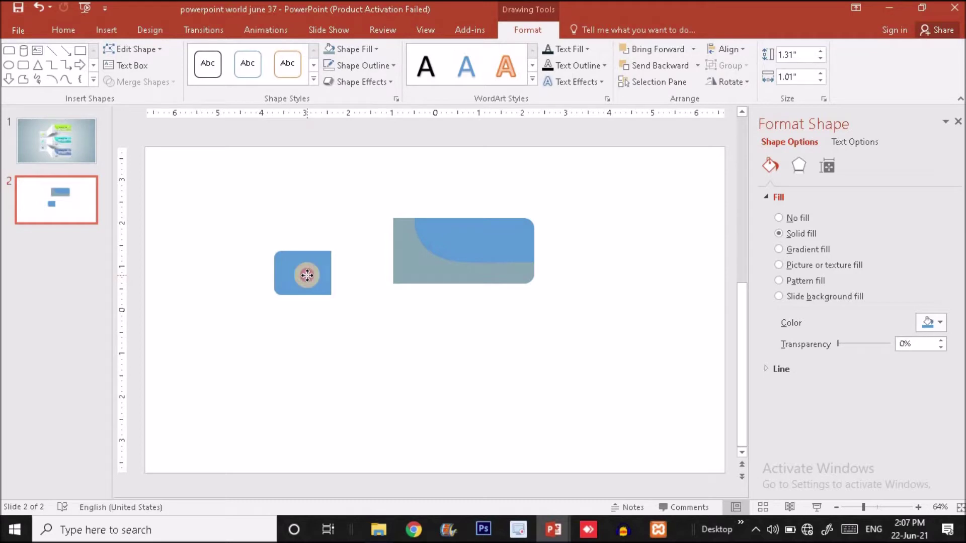
pyautogui.moveTo(307, 275); pyautogui.dragTo(316, 280)
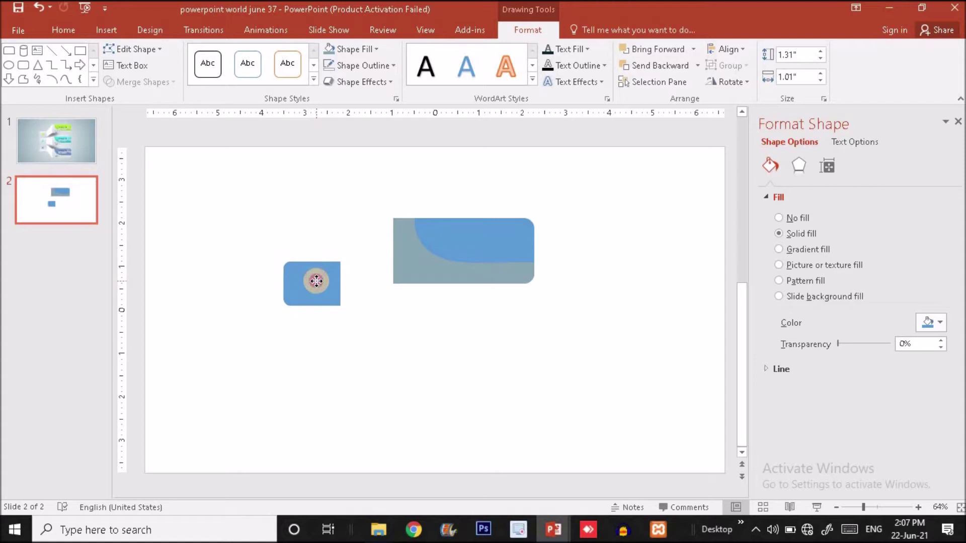
pyautogui.click(316, 280)
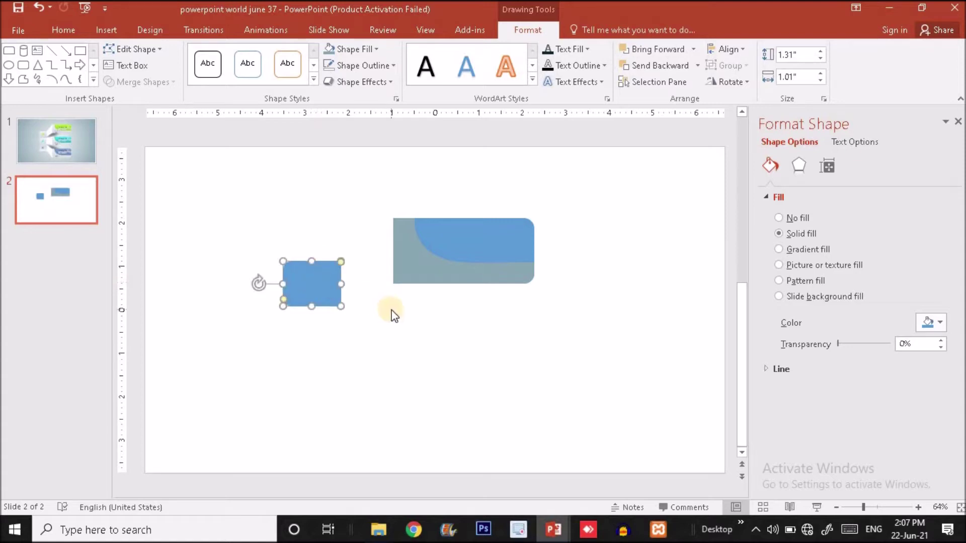